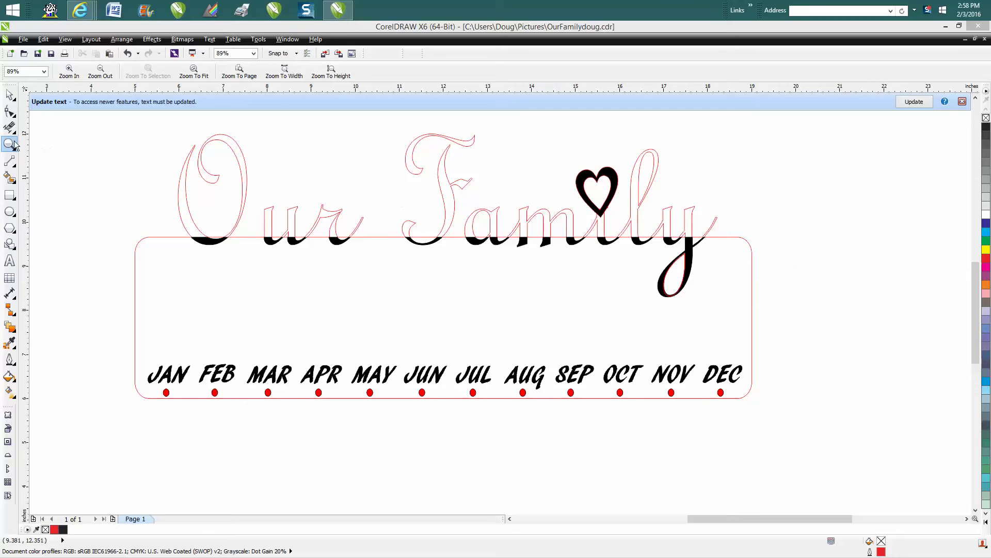
# Zoom in on the small Our Family plaque on the page
pyautogui.click(14, 144)
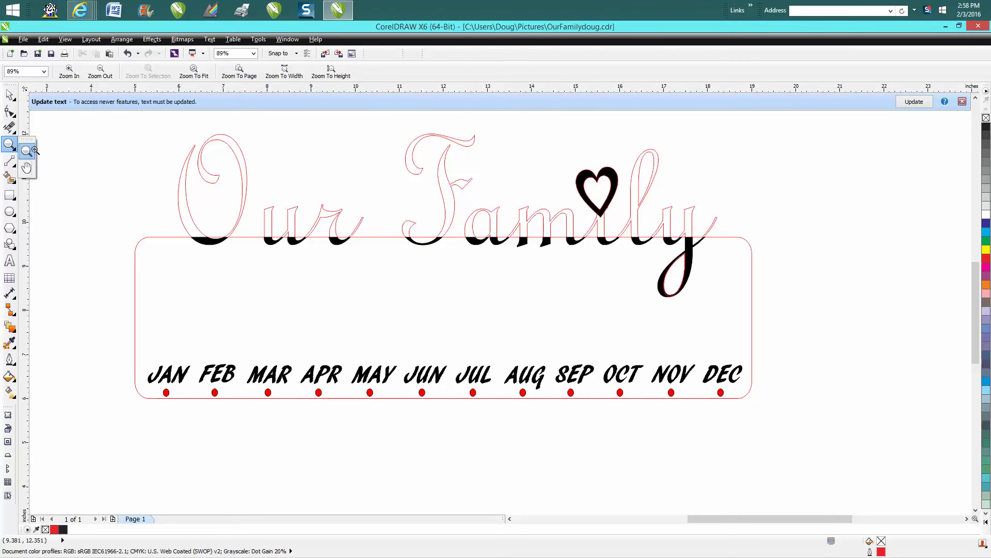
pyautogui.click(26, 150)
pyautogui.scroll(4, 290, 195)
pyautogui.scroll(-8, 290, 194)
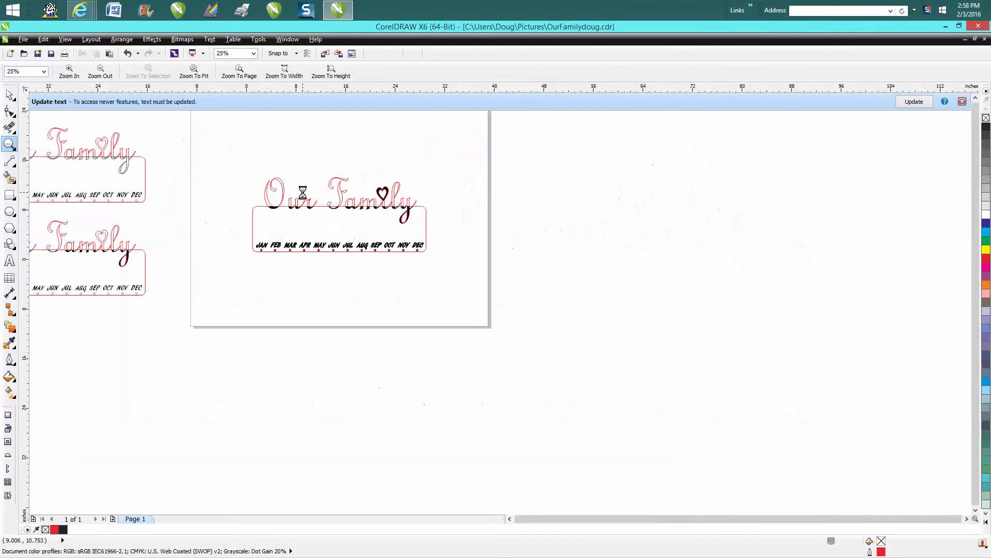
pyautogui.scroll(-3, 302, 193)
pyautogui.scroll(4, 378, 178)
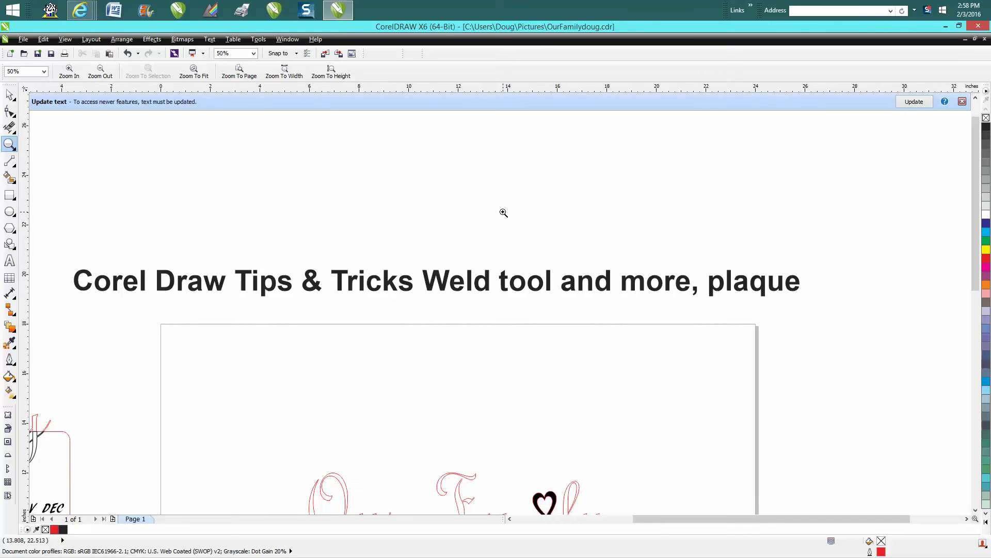
pyautogui.scroll(-3, 505, 213)
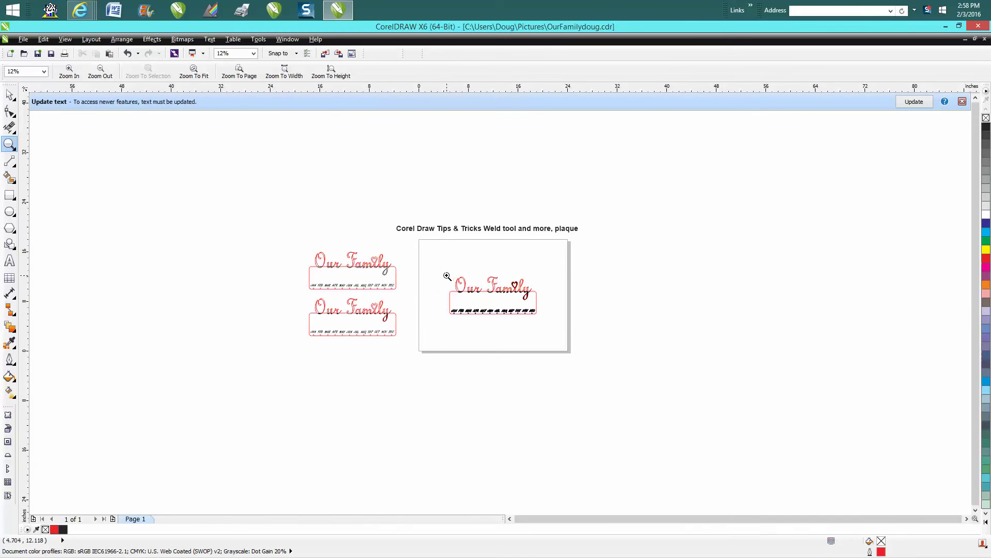
pyautogui.moveTo(445, 292); pyautogui.dragTo(545, 325)
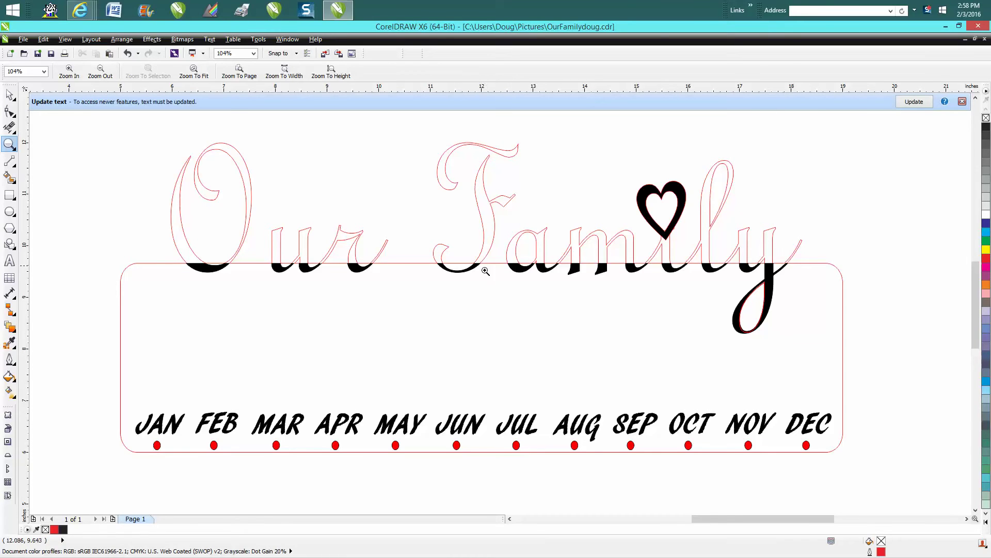
# Survey the other Family designs, looking at the outline-only plaque and the lower plaque's lettering
pyautogui.rightClick(753, 293)
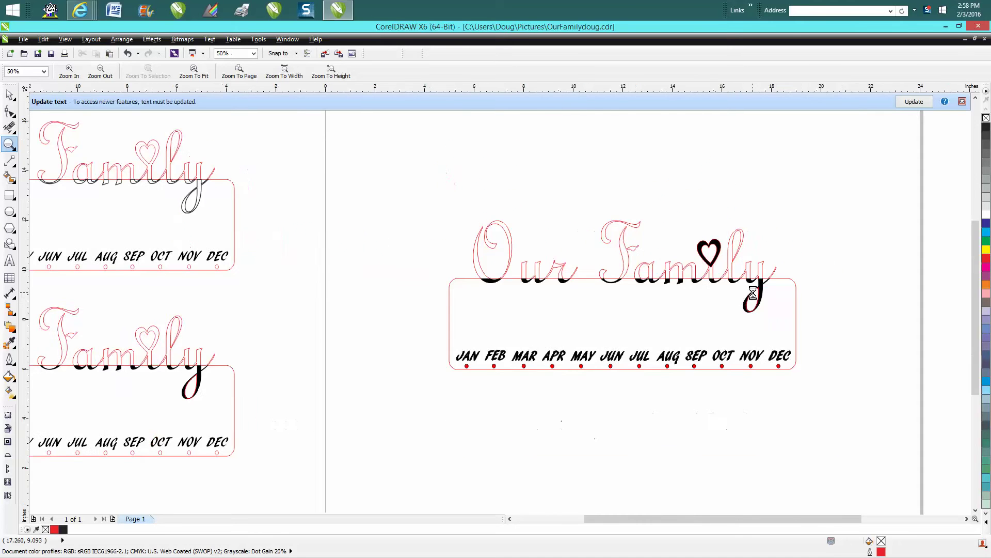
pyautogui.rightClick(434, 207)
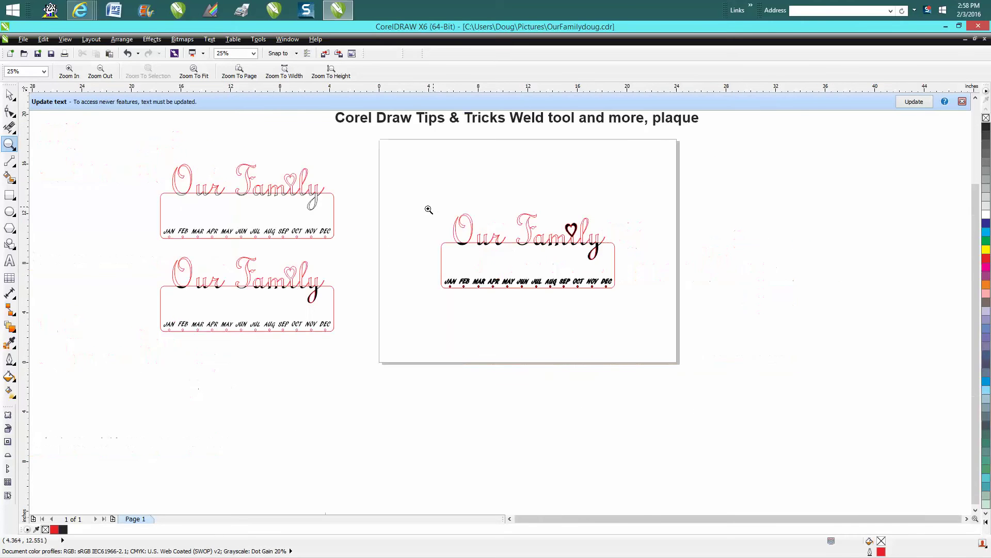
pyautogui.moveTo(137, 151); pyautogui.dragTo(358, 267)
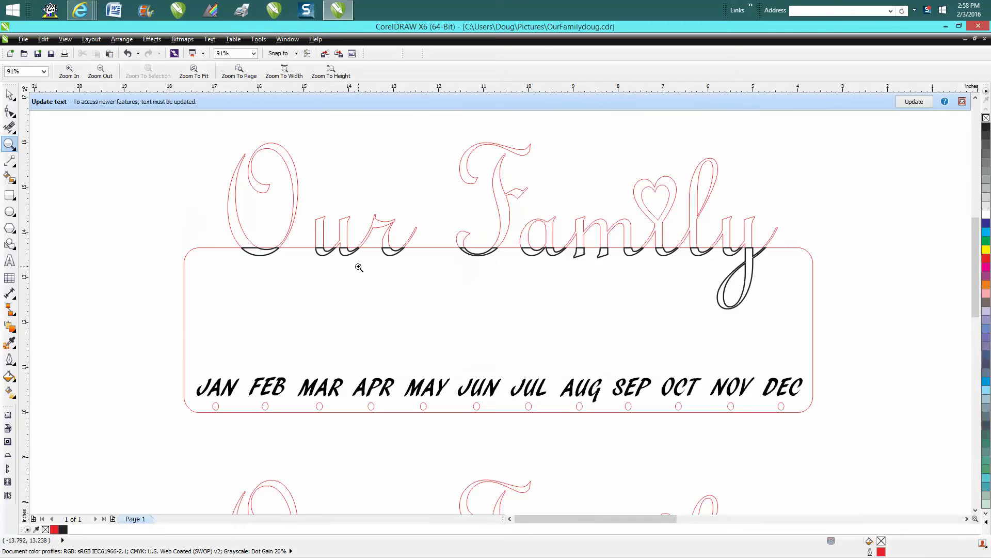
pyautogui.rightClick(540, 310)
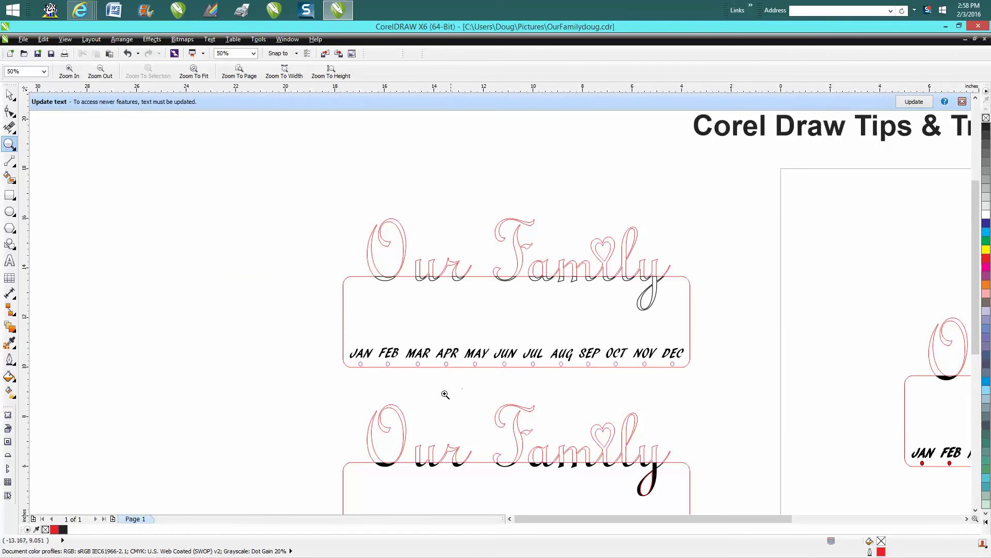
pyautogui.moveTo(363, 391); pyautogui.dragTo(688, 503)
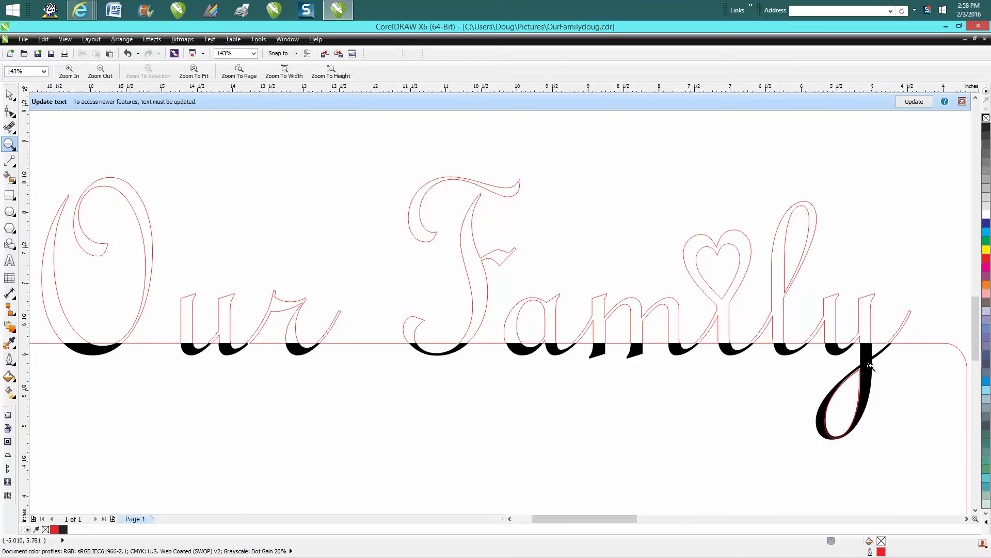
pyautogui.scroll(-3, 871, 366)
# Zoom in on the upper Our Family design, then back out to show both plaques
pyautogui.moveTo(625, 194); pyautogui.dragTo(872, 248)
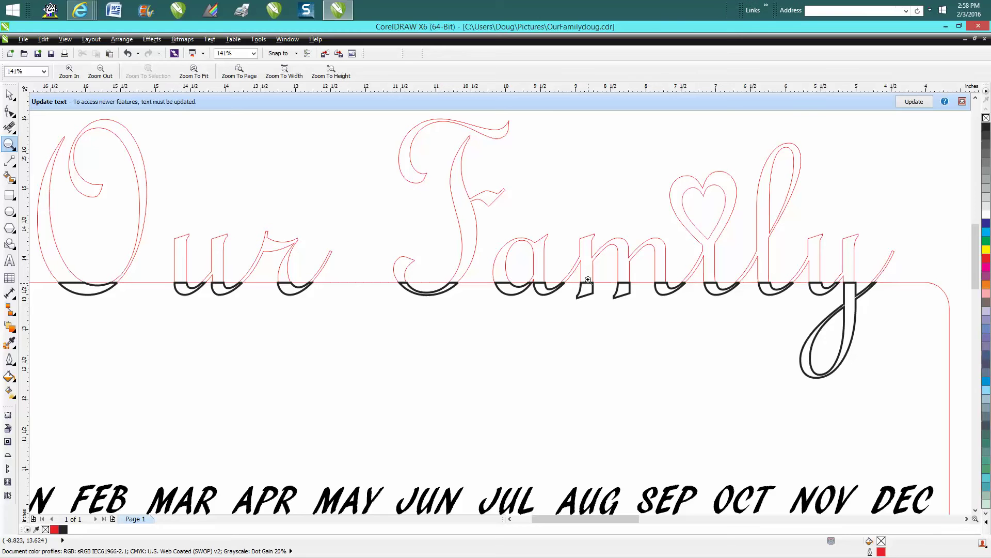
pyautogui.rightClick(625, 284)
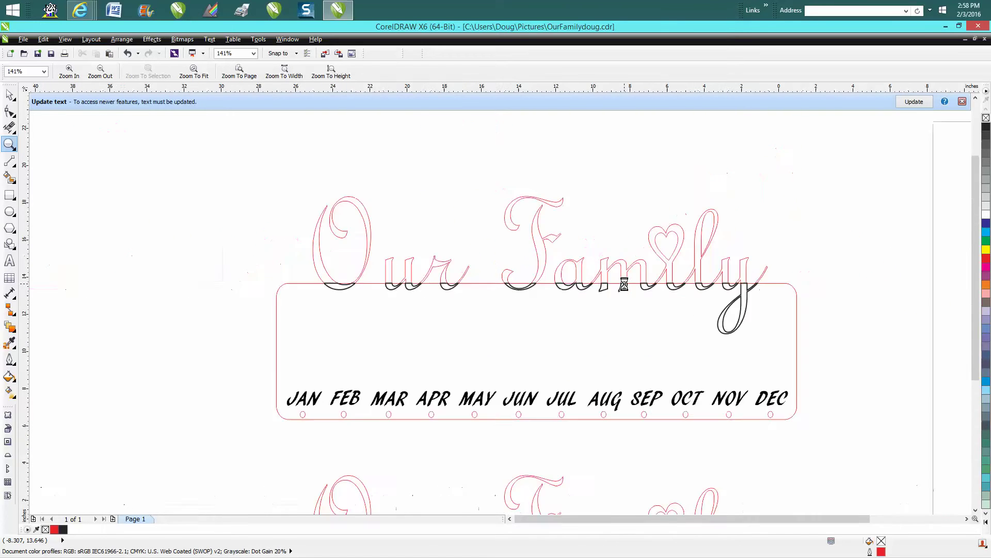
pyautogui.rightClick(625, 283)
pyautogui.moveTo(797, 519); pyautogui.dragTo(829, 519)
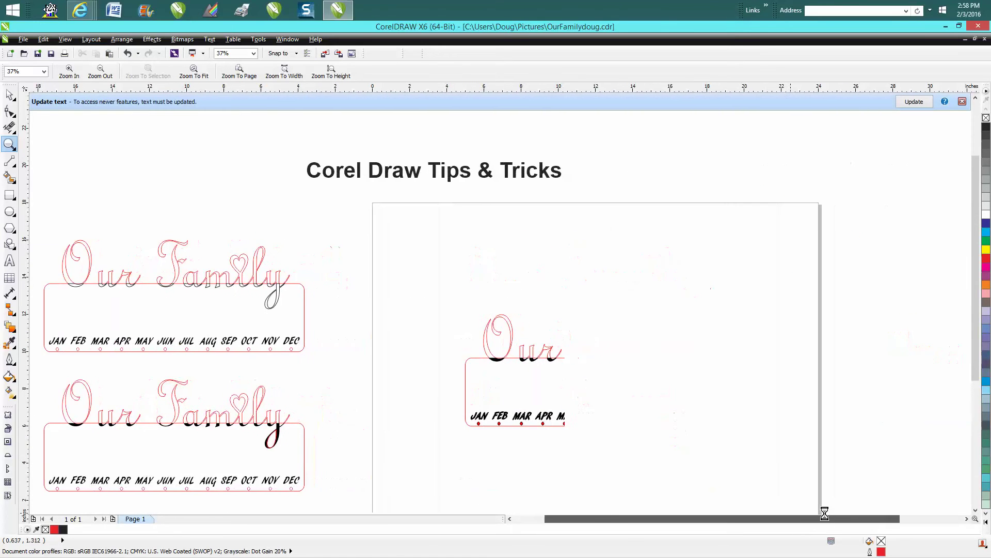
pyautogui.moveTo(451, 305); pyautogui.dragTo(750, 445)
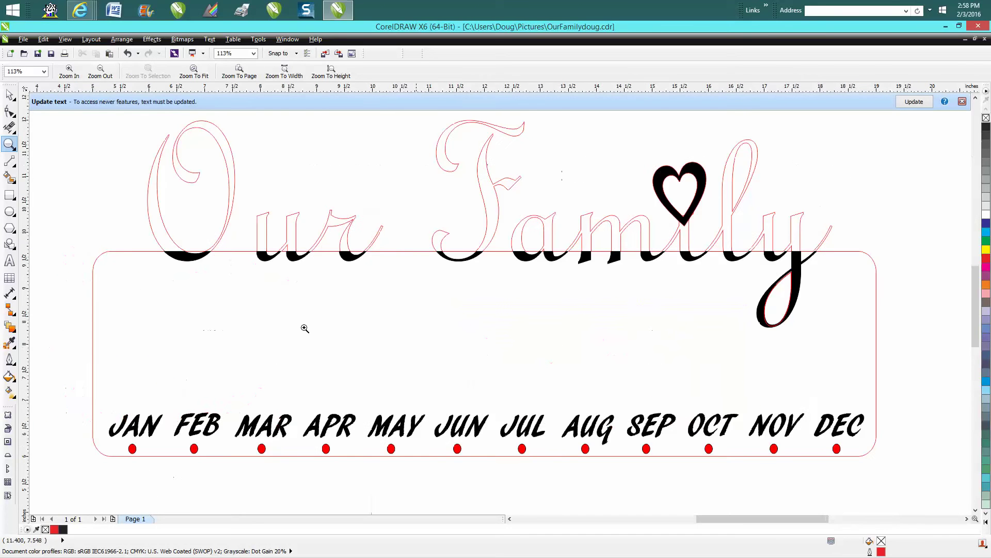
# Select the O outline curve and look through the Arrange menu without using it
pyautogui.click(10, 95)
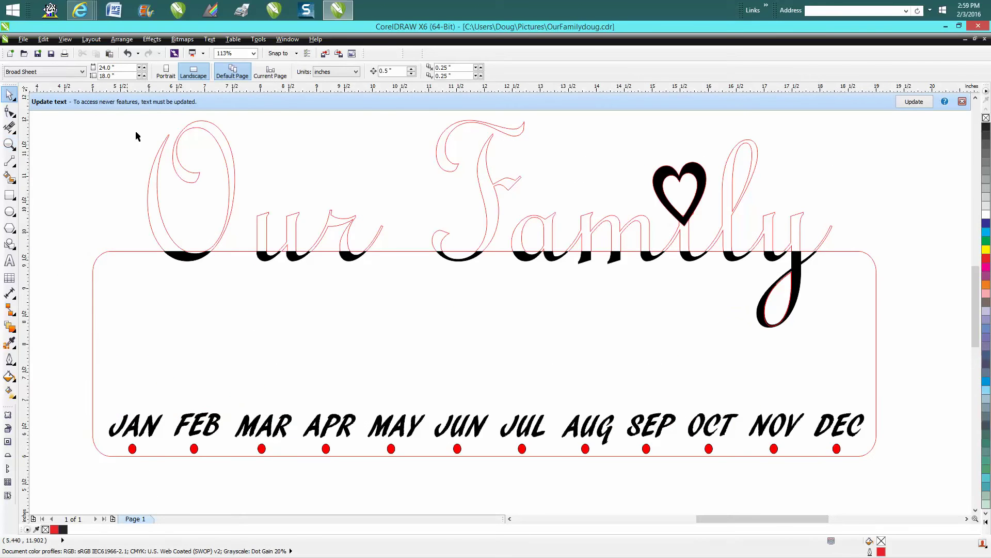
pyautogui.click(158, 156)
pyautogui.click(122, 40)
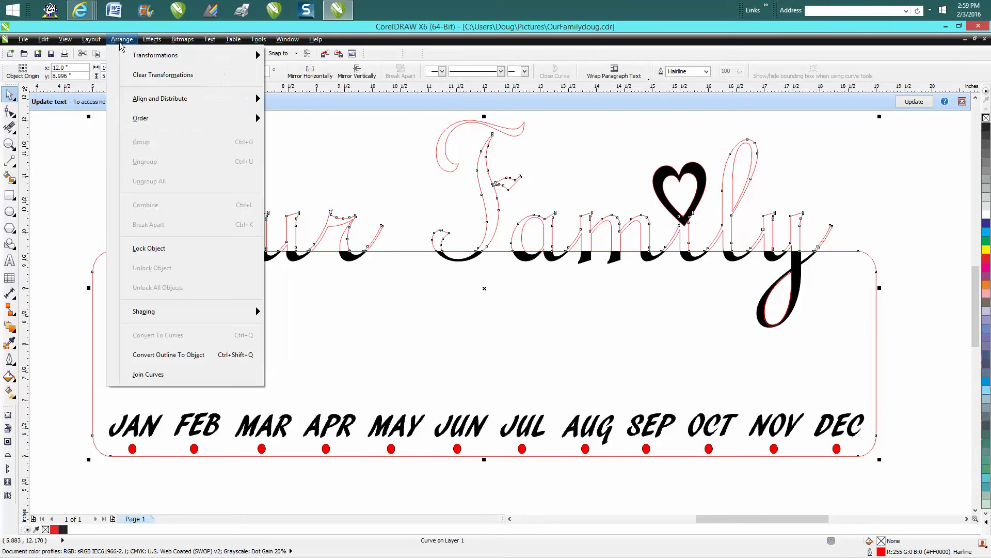
pyautogui.click(70, 124)
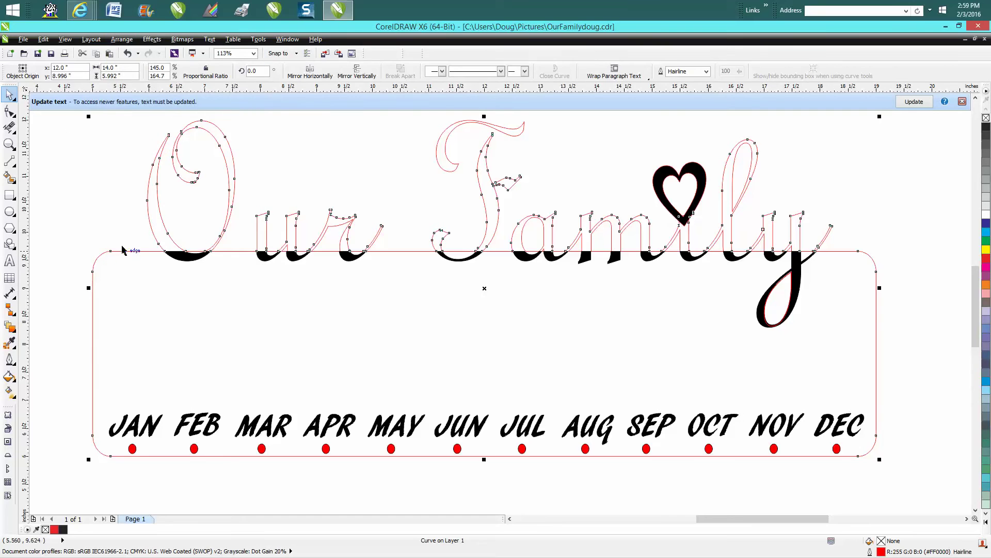
pyautogui.click(147, 266)
# Select the black shadow curve under the Our Family lettering, apart from the red outline
pyautogui.click(142, 252)
pyautogui.click(137, 236)
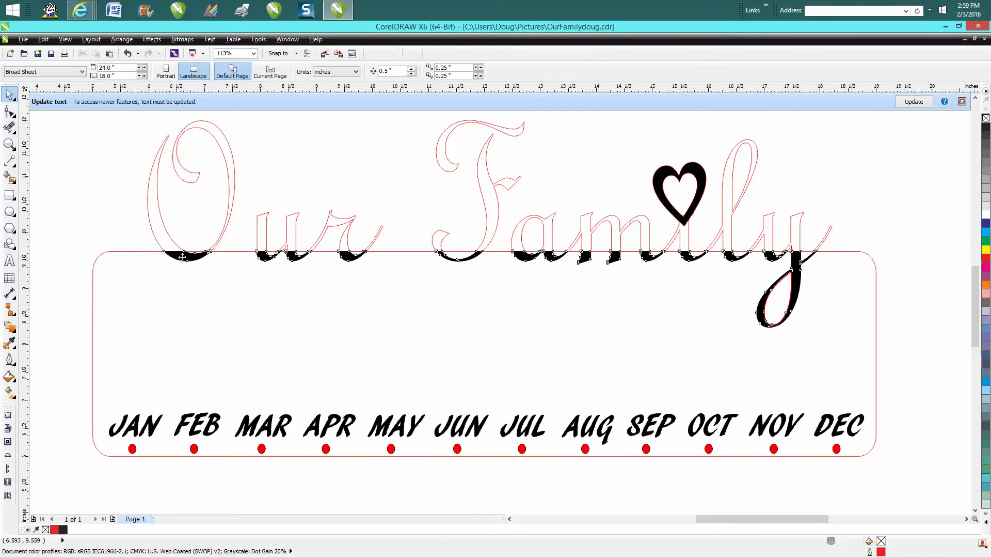
pyautogui.click(182, 258)
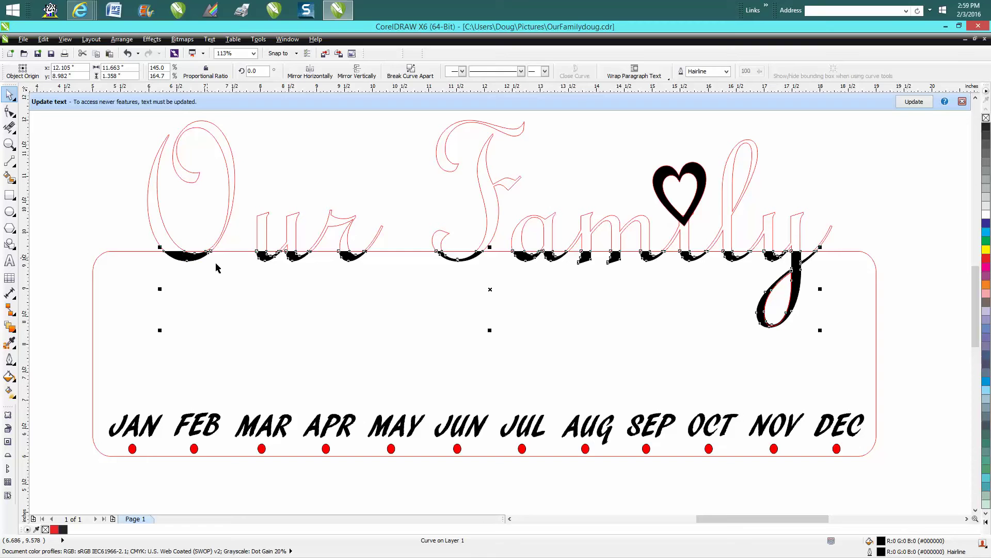
pyautogui.click(239, 123)
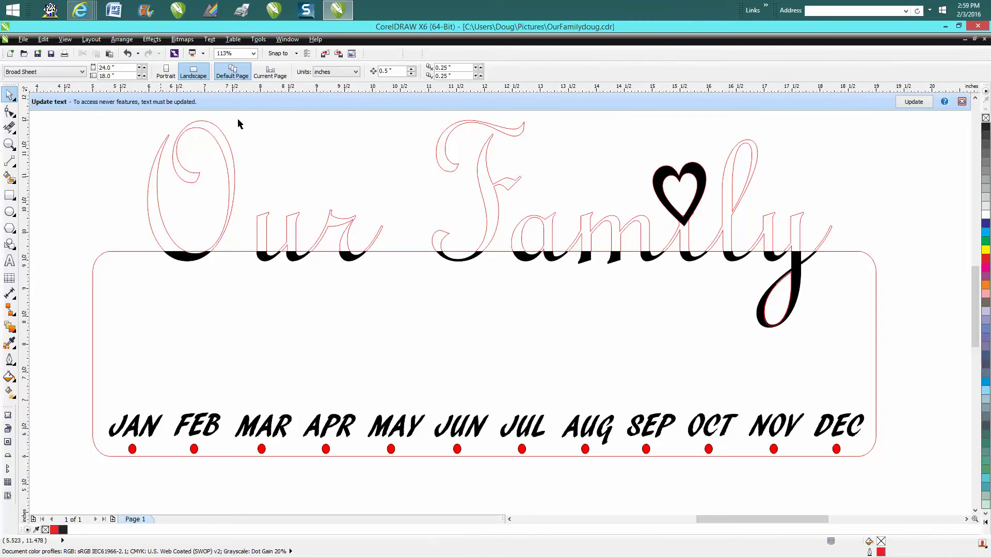
pyautogui.click(350, 258)
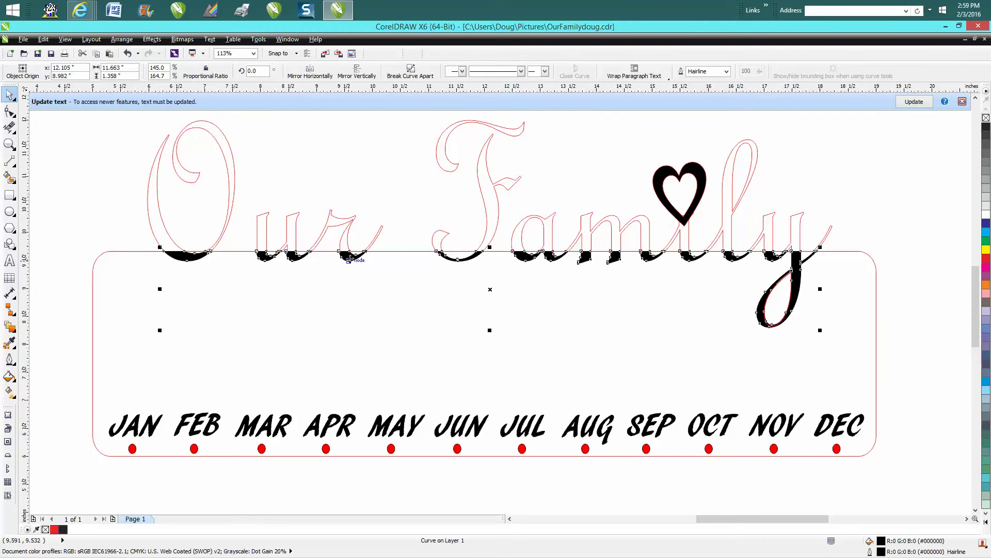
# Nudge the black shadow shape 3.5 inches up, above the red outline lettering
pyautogui.press('Up')
pyautogui.press('Up')
pyautogui.press('Up')
pyautogui.press('Up')
pyautogui.press('Up')
pyautogui.press('Up')
pyautogui.press('Up')
pyautogui.press('Up')
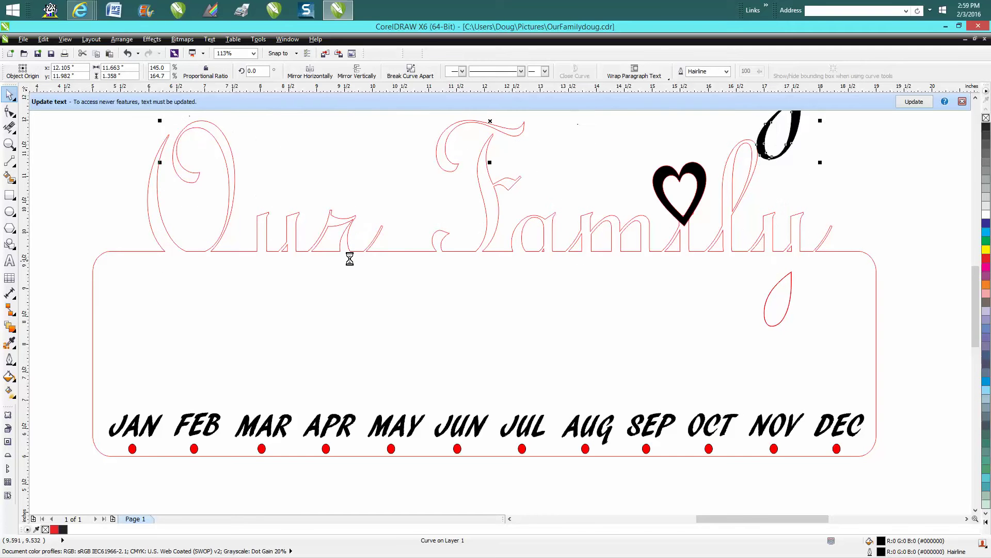
pyautogui.moveTo(977, 289); pyautogui.dragTo(976, 259)
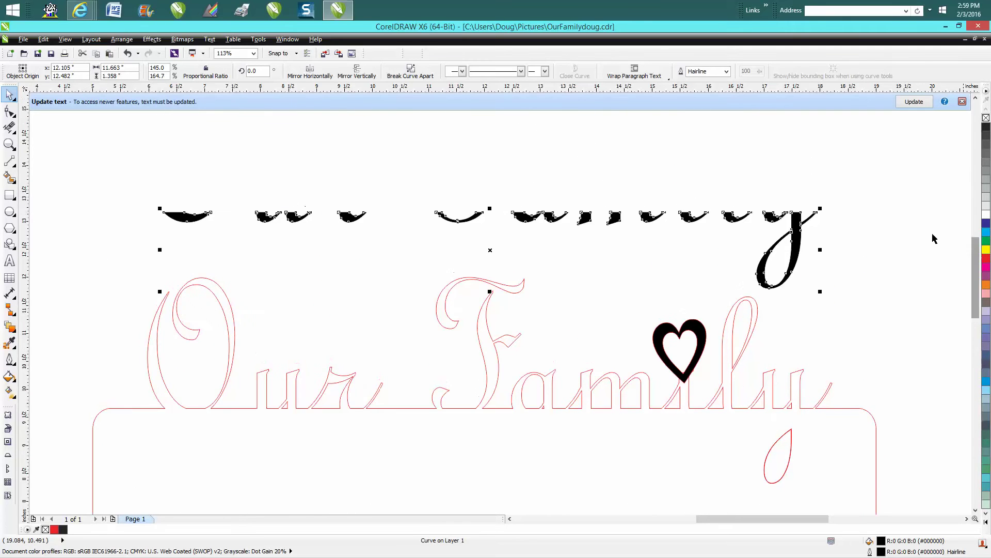
# Set the black lettering curve's outline width to None in Outline Pen
pyautogui.doubleClick(882, 553)
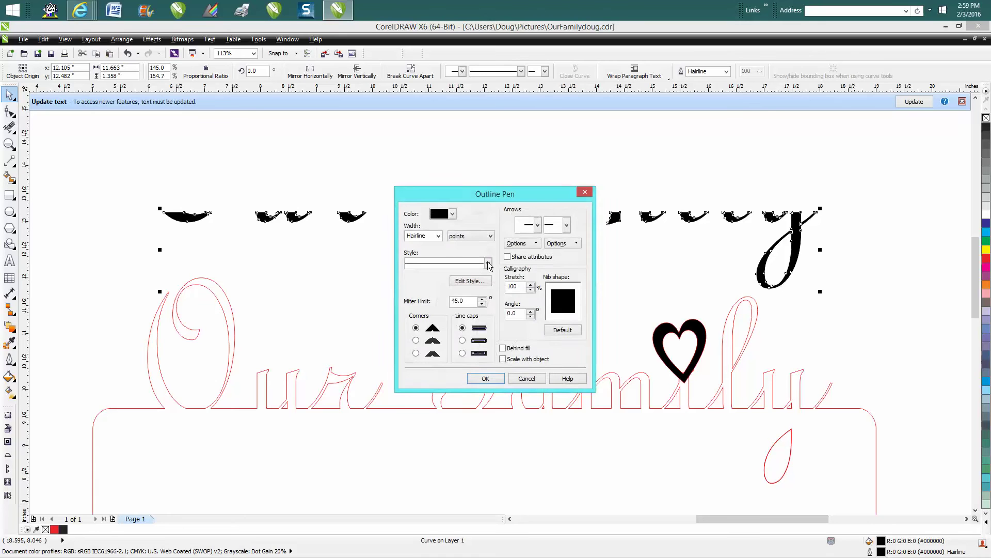
pyautogui.click(438, 236)
pyautogui.click(429, 245)
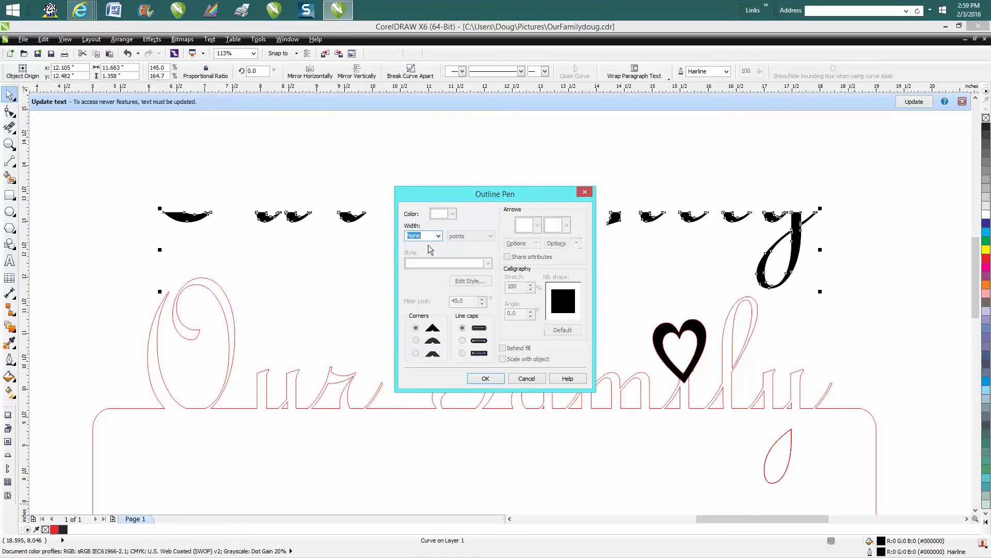
pyautogui.click(486, 378)
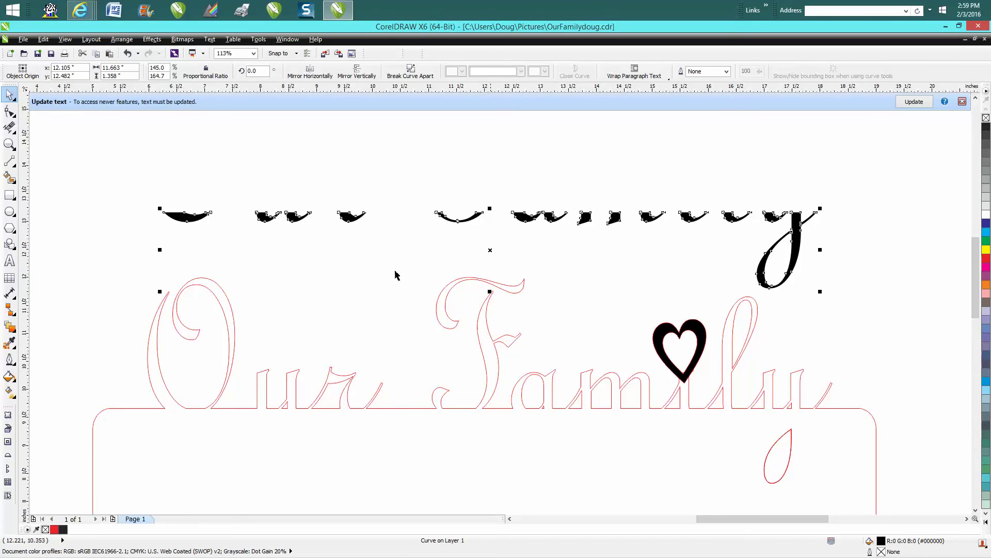
pyautogui.click(604, 160)
# Undo a stray paste, clear the curve's outline and lower it onto the red lettering at y 8.982"
pyautogui.hotkey('ctrl', 'v')
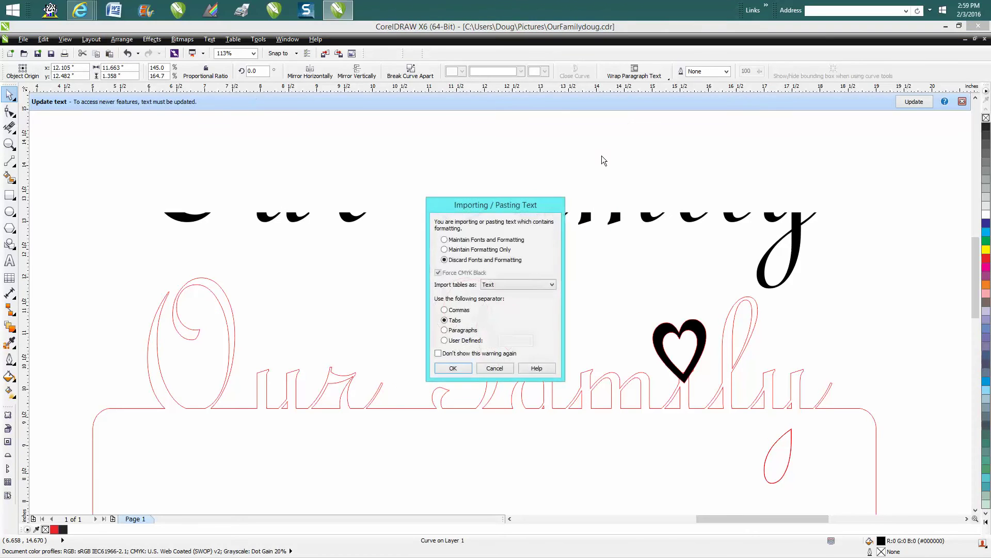
pyautogui.click(496, 368)
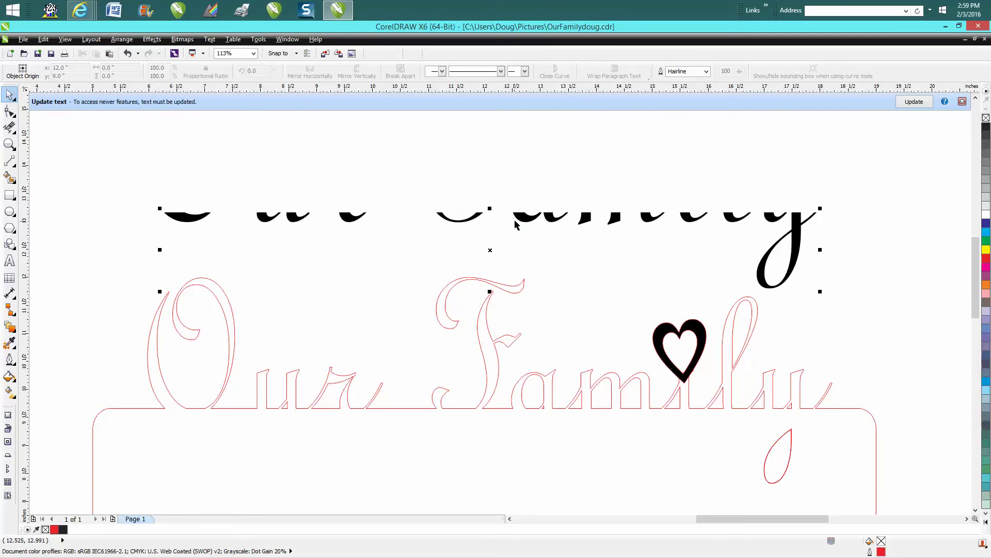
pyautogui.click(128, 54)
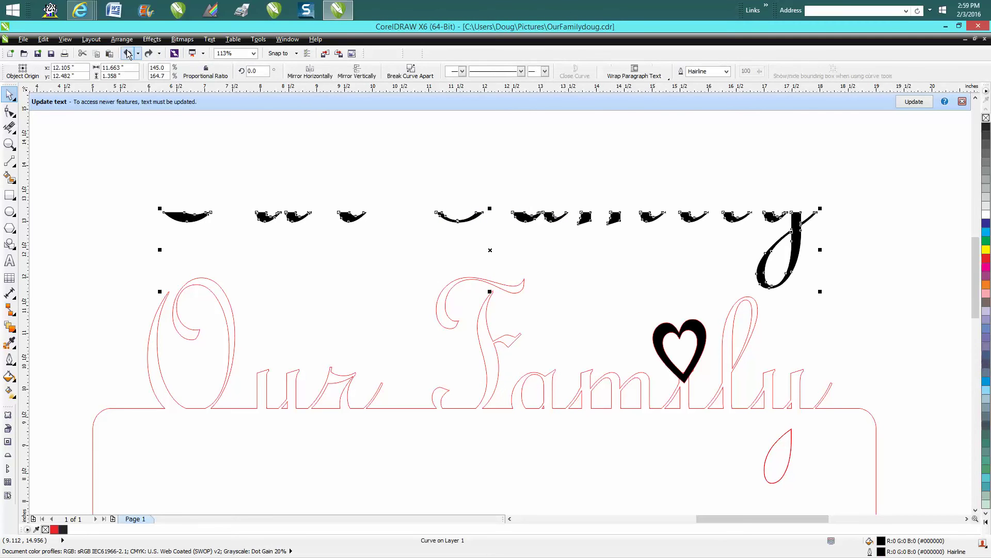
pyautogui.rightClick(986, 119)
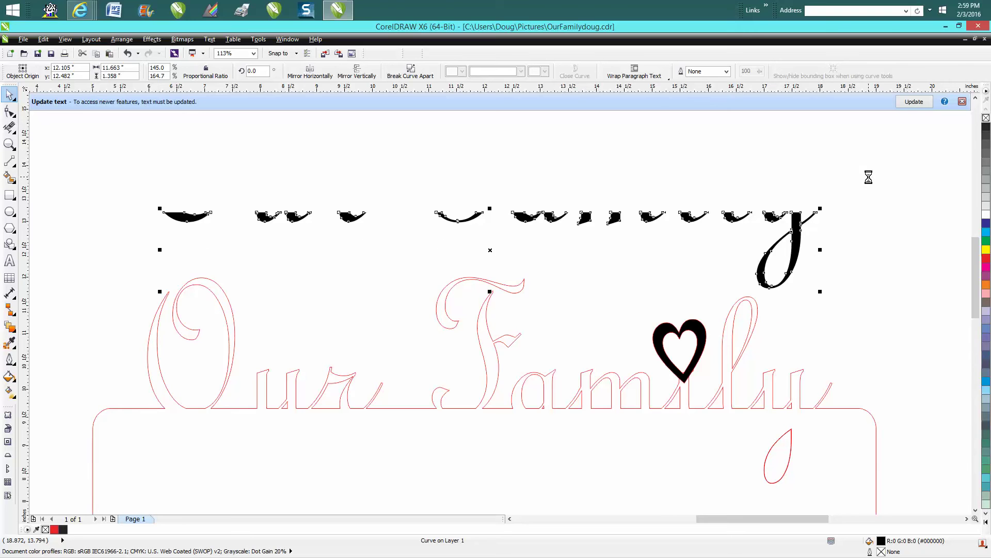
pyautogui.press('Down')
pyautogui.press('Down')
pyautogui.press('Down')
pyautogui.press('Down')
pyautogui.press('Down')
pyautogui.press('Down')
pyautogui.press('Down')
pyautogui.press('Down')
pyautogui.press('Down')
pyautogui.press('Down')
pyautogui.press('Down')
pyautogui.press('Down')
pyautogui.press('Down')
pyautogui.press('Down')
pyautogui.press('Down')
pyautogui.press('Down')
pyautogui.press('Down')
pyautogui.press('Down')
pyautogui.press('Down')
pyautogui.press('Down')
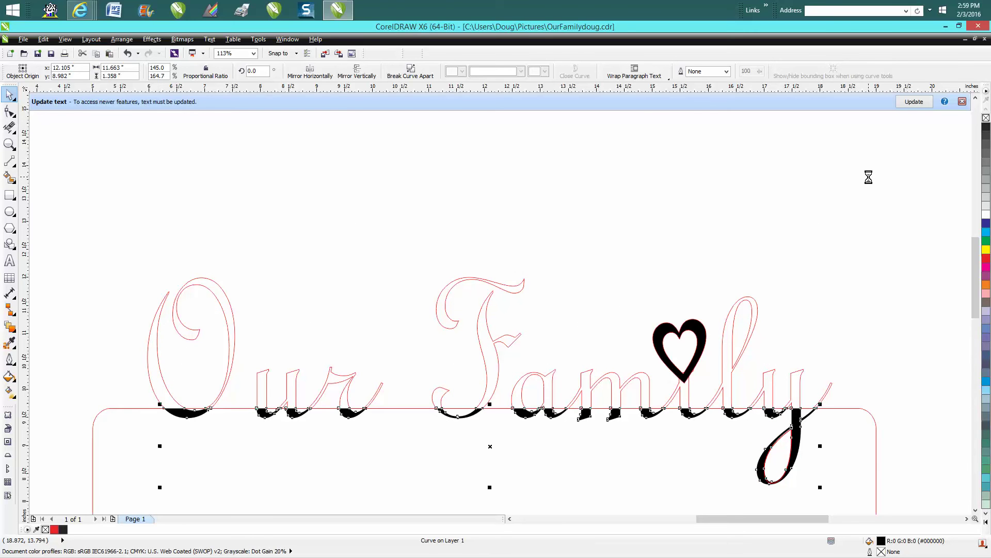
# Select the heart above the i and undo an accidental upward nudge
pyautogui.click(696, 330)
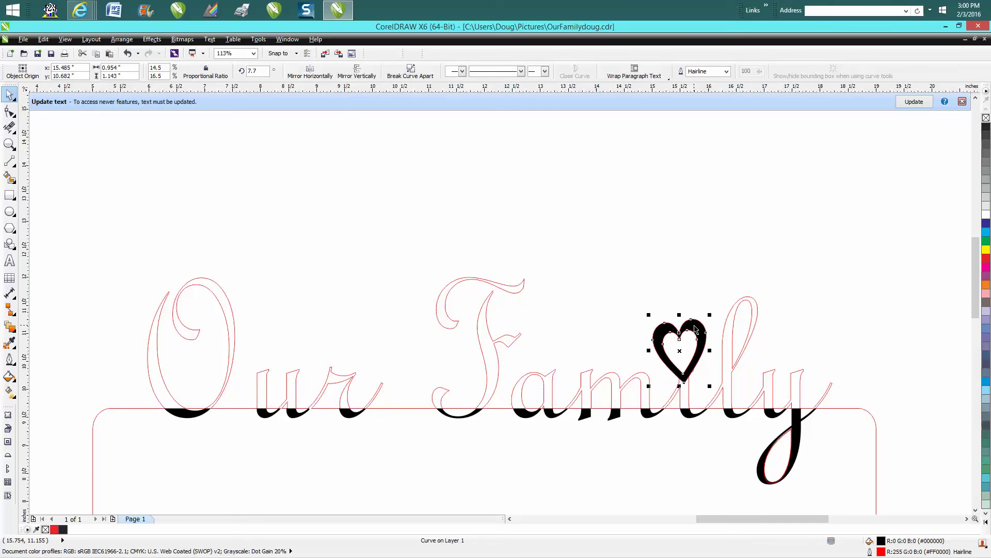
pyautogui.press('Up')
pyautogui.press('Up')
pyautogui.press('Up')
pyautogui.press('Up')
pyautogui.press('Up')
pyautogui.press('Up')
pyautogui.press('Up')
pyautogui.press('Up')
pyautogui.press('Up')
pyautogui.press('Up')
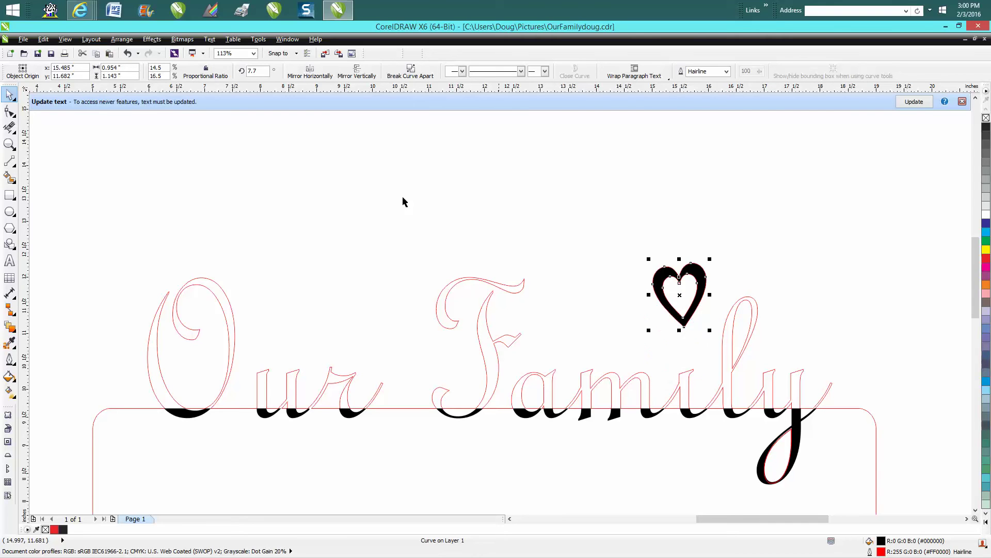
pyautogui.click(128, 54)
pyautogui.click(127, 53)
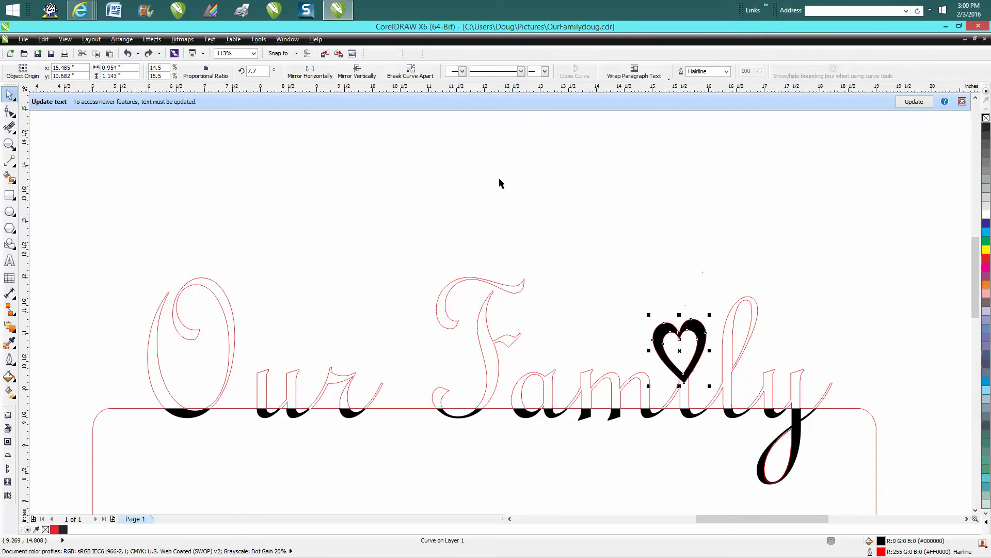
# Give the heart a red outline and no fill
pyautogui.click(986, 128)
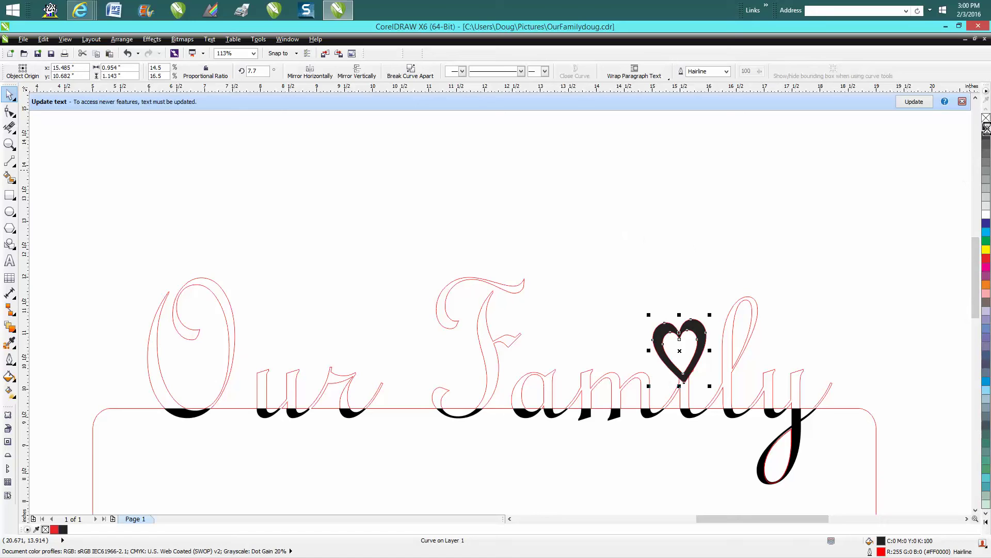
pyautogui.rightClick(987, 129)
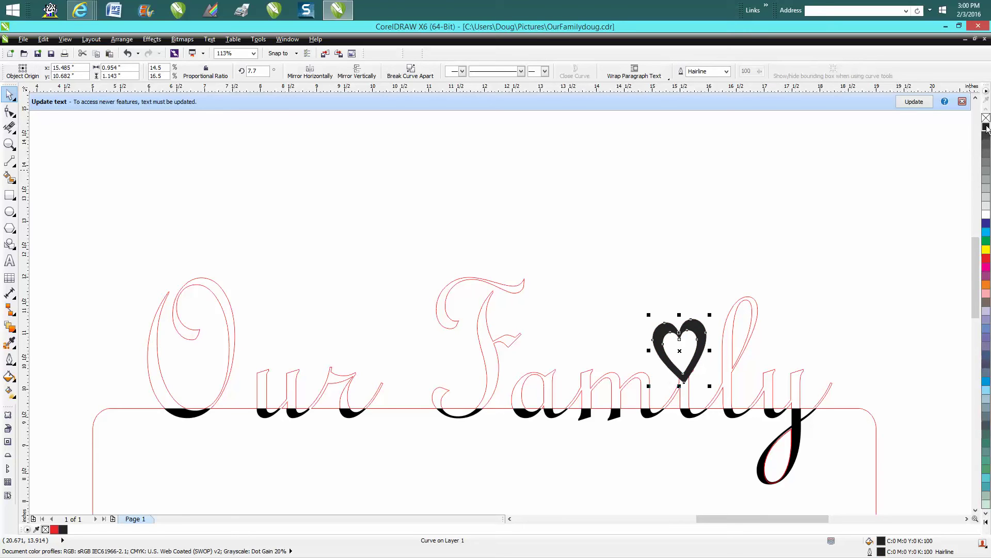
pyautogui.rightClick(986, 258)
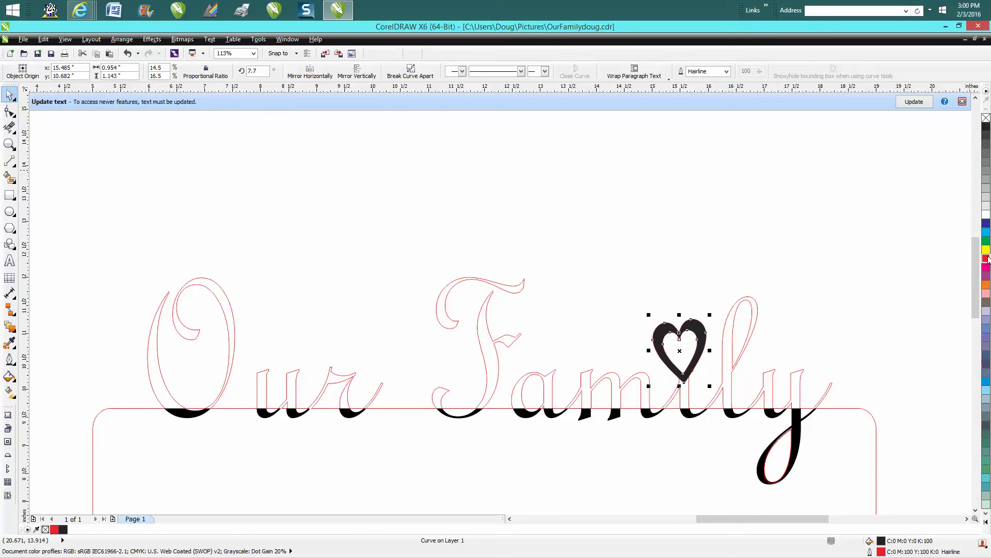
pyautogui.click(986, 118)
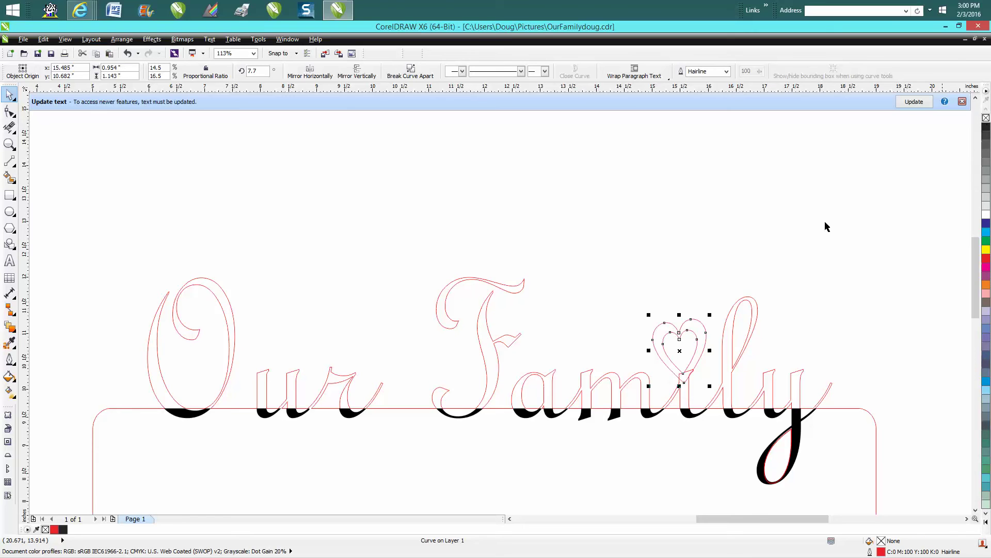
pyautogui.click(9, 144)
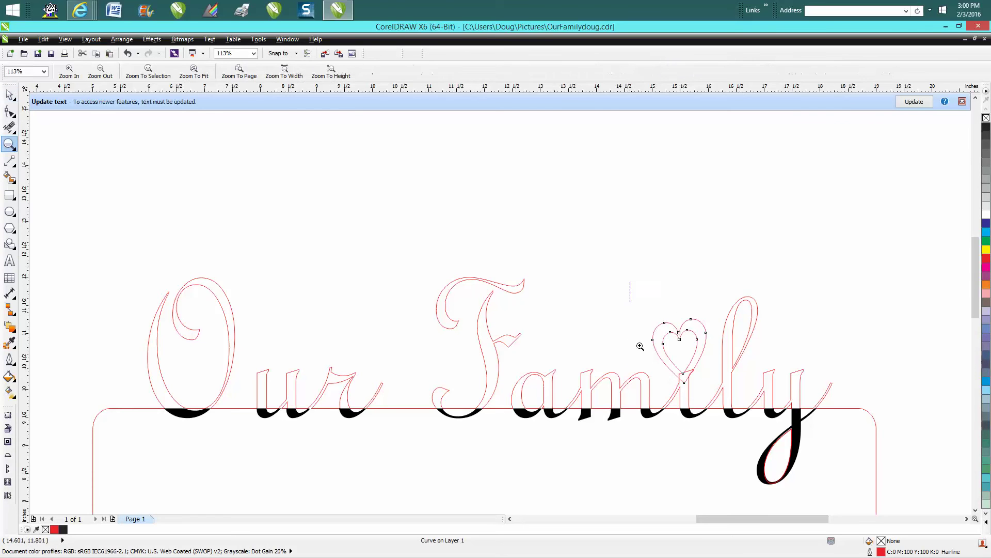
# Zoom to the heart and delete small overlapping segments at its bottom, restoring one wrongly removed piece
pyautogui.moveTo(630, 284); pyautogui.dragTo(844, 438)
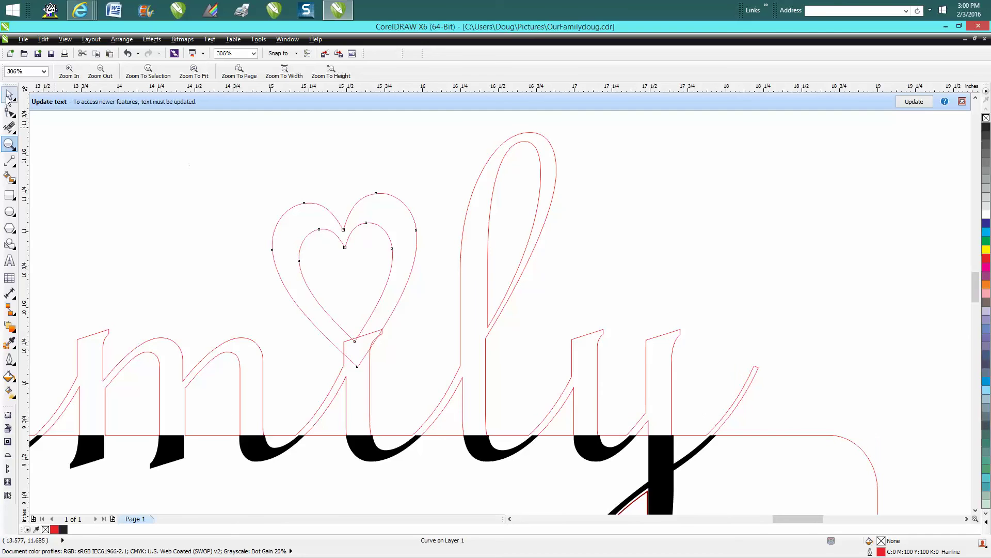
pyautogui.click(16, 136)
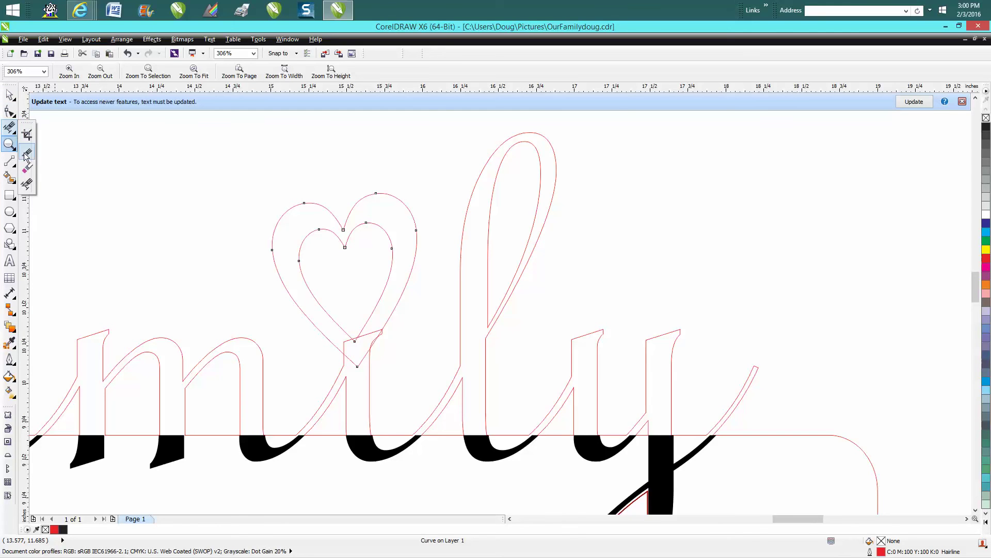
pyautogui.click(33, 183)
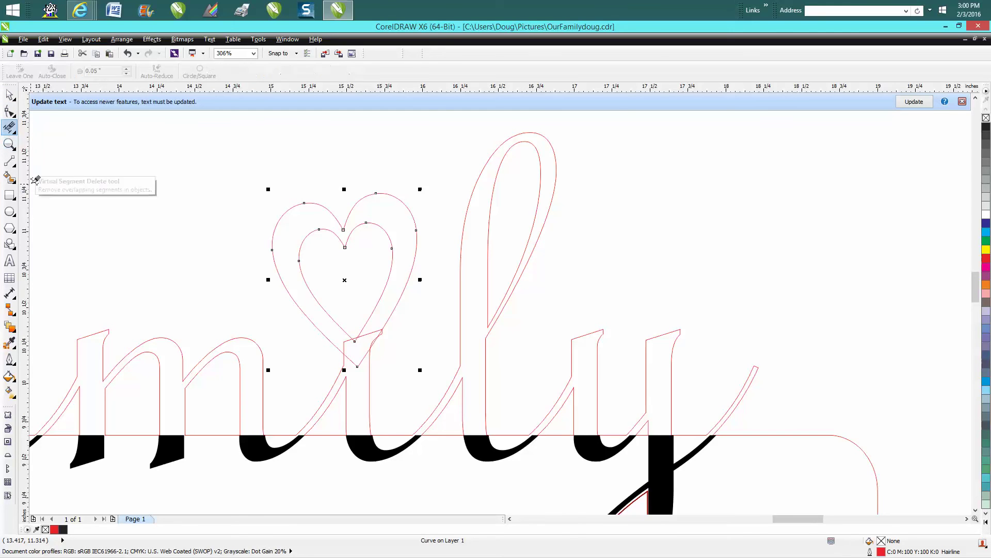
pyautogui.click(373, 333)
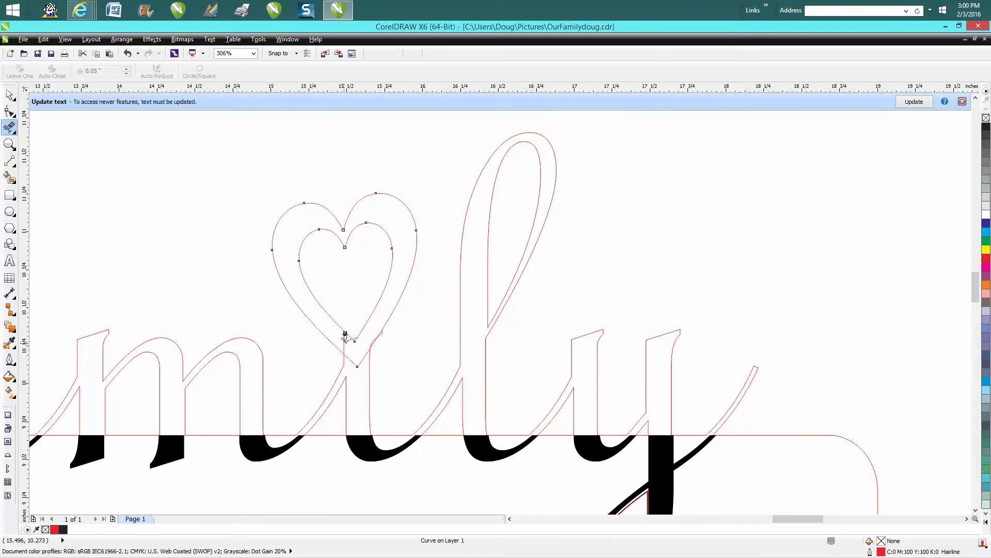
pyautogui.click(345, 335)
pyautogui.click(373, 342)
pyautogui.click(127, 53)
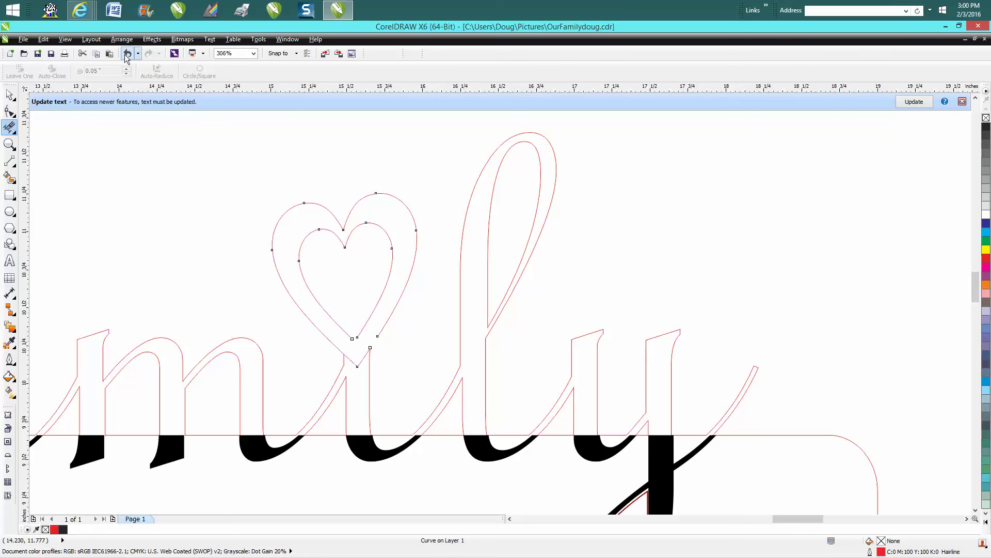
# Zoom closely on the heart's tip and erase the stray segments where the i stem crosses it
pyautogui.click(26, 151)
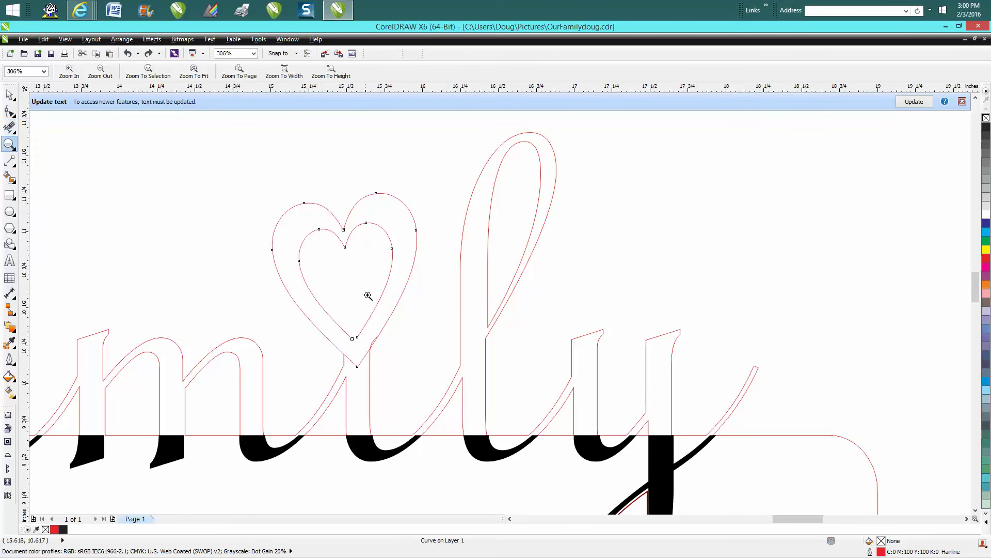
pyautogui.moveTo(339, 307); pyautogui.dragTo(416, 393)
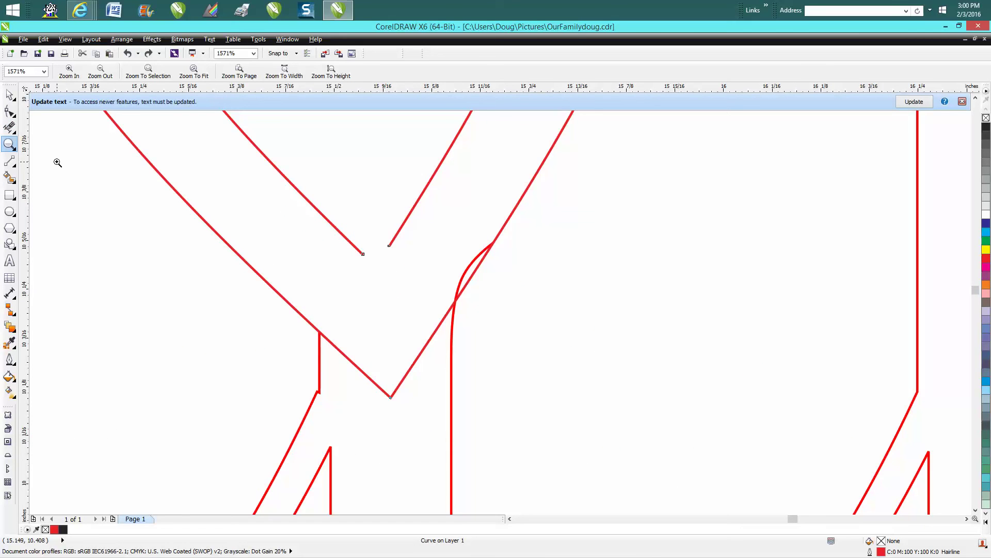
pyautogui.click(9, 127)
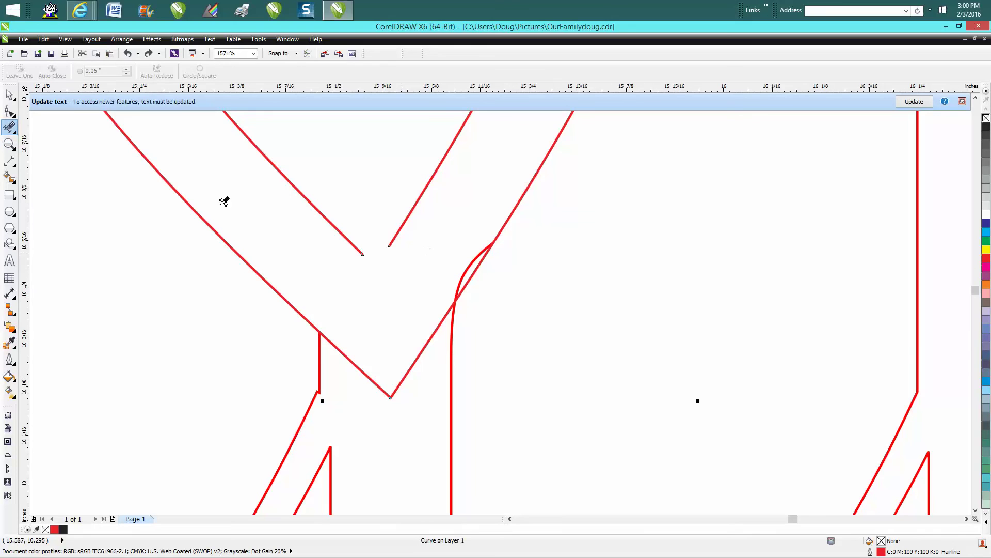
pyautogui.click(127, 53)
pyautogui.click(127, 53)
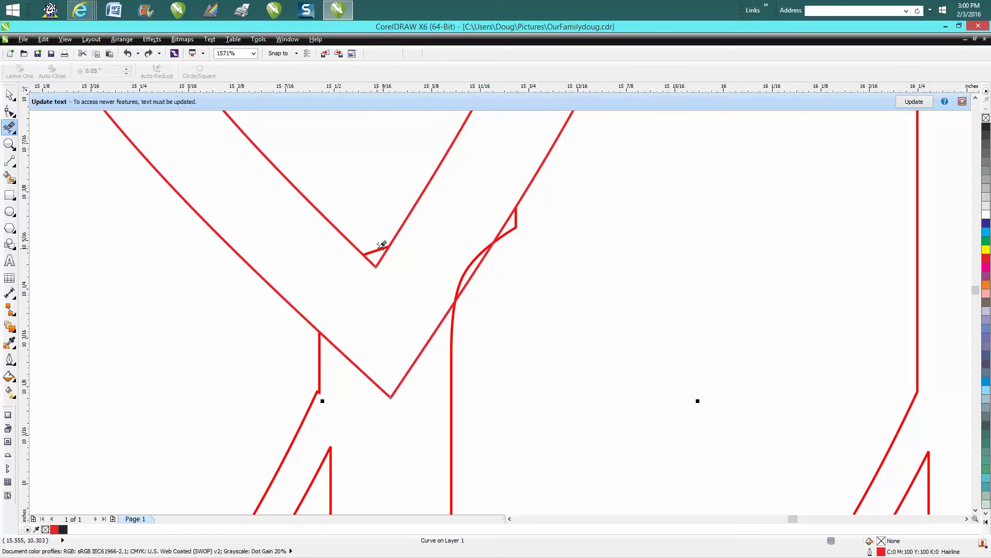
pyautogui.click(376, 243)
pyautogui.moveTo(516, 222); pyautogui.dragTo(498, 233)
pyautogui.click(485, 244)
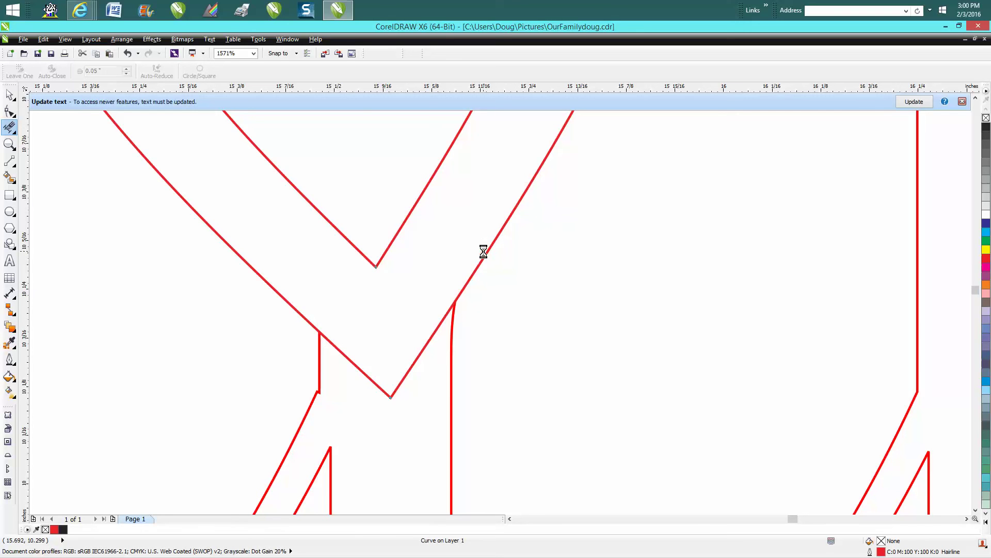
pyautogui.click(431, 333)
pyautogui.scroll(-2, 487, 303)
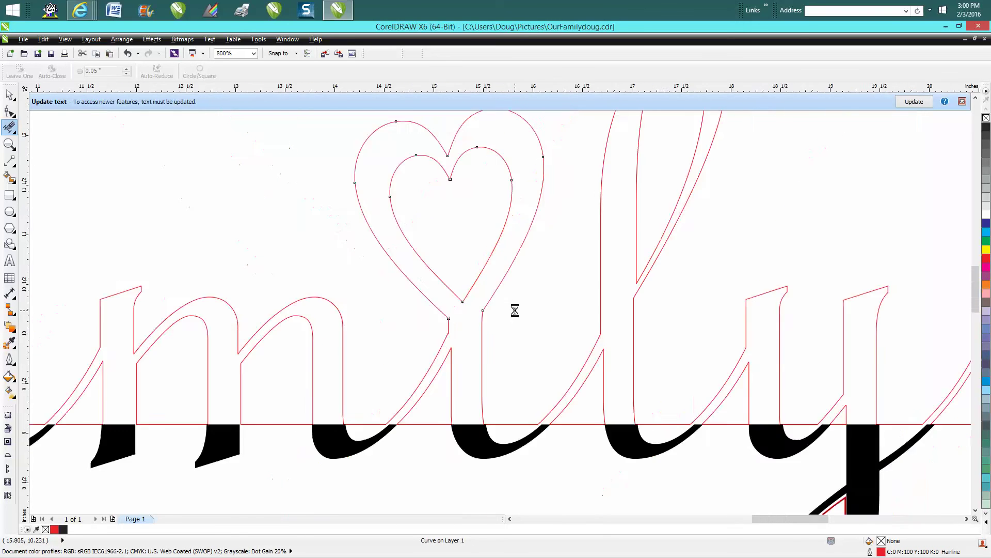
pyautogui.scroll(-2, 514, 311)
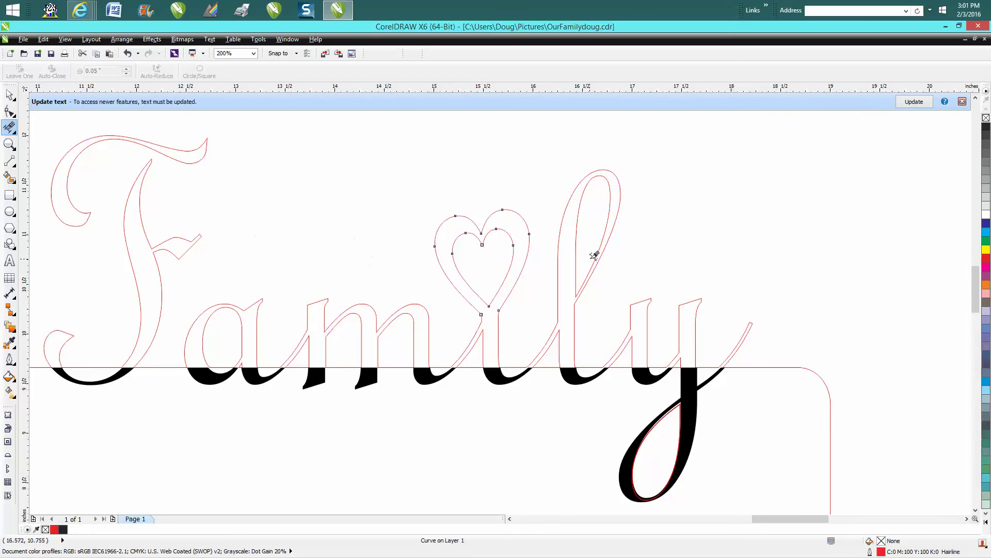
pyautogui.scroll(-1, 625, 255)
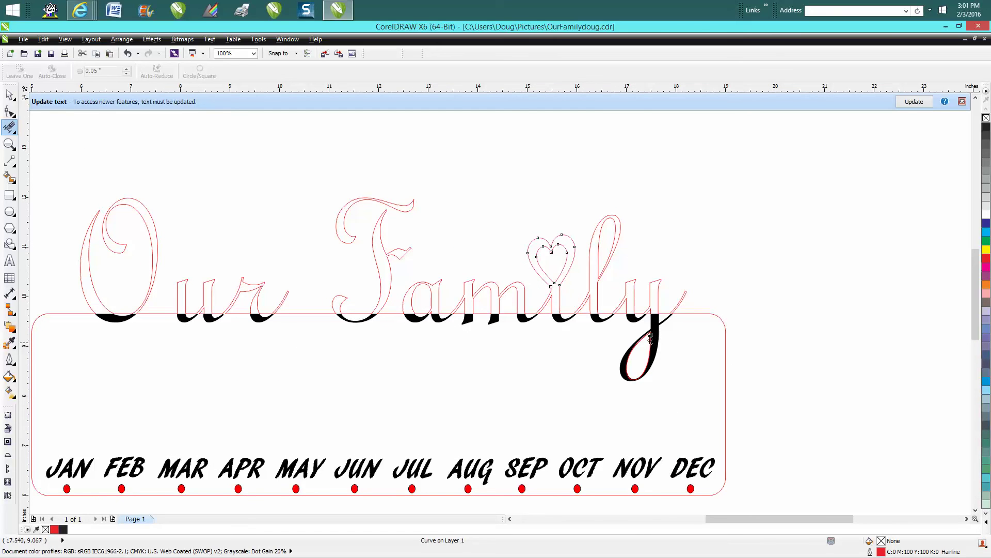
pyautogui.scroll(-1, 300, 376)
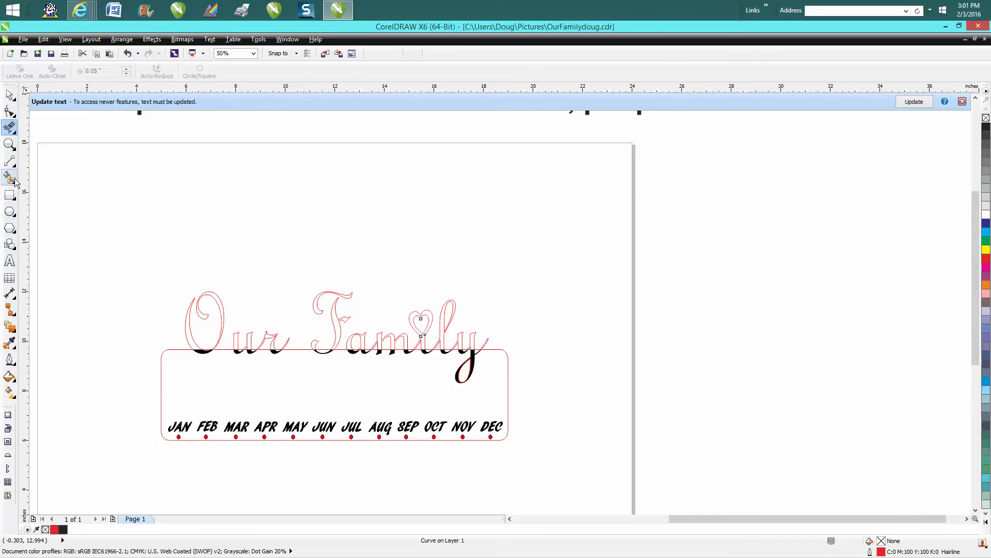
# Zoom in on the month row and select across the month labels
pyautogui.click(10, 144)
pyautogui.moveTo(126, 401); pyautogui.dragTo(530, 457)
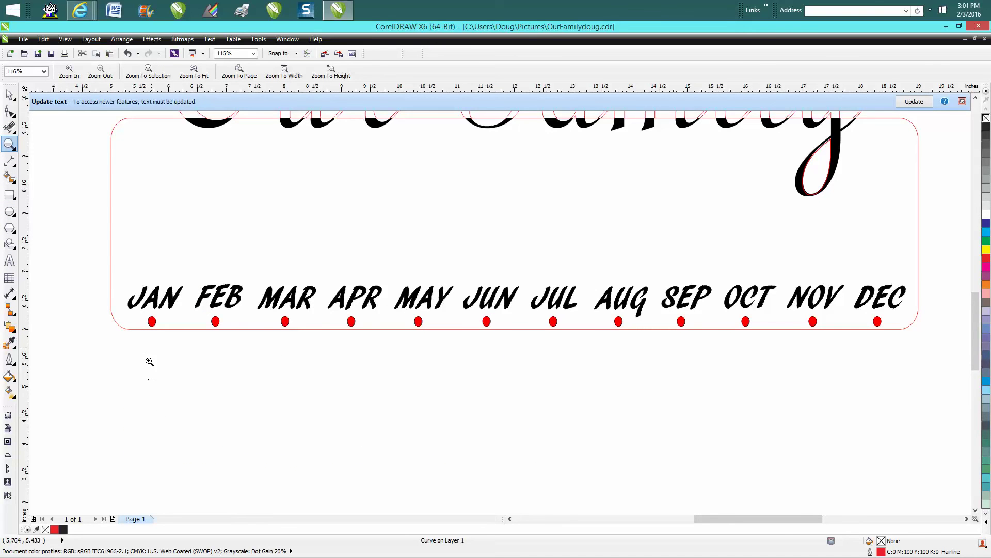
pyautogui.click(10, 94)
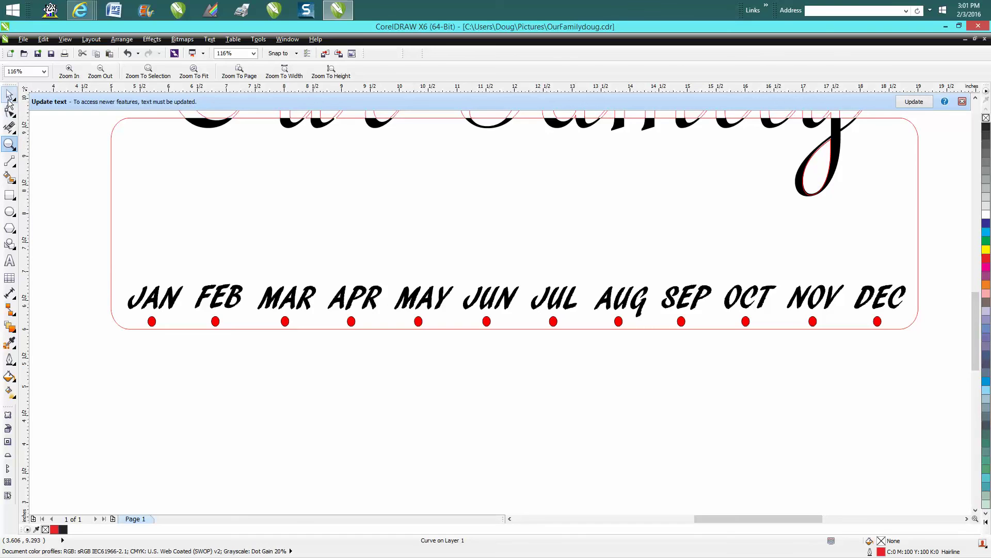
pyautogui.click(170, 304)
pyautogui.moveTo(88, 275); pyautogui.dragTo(924, 317)
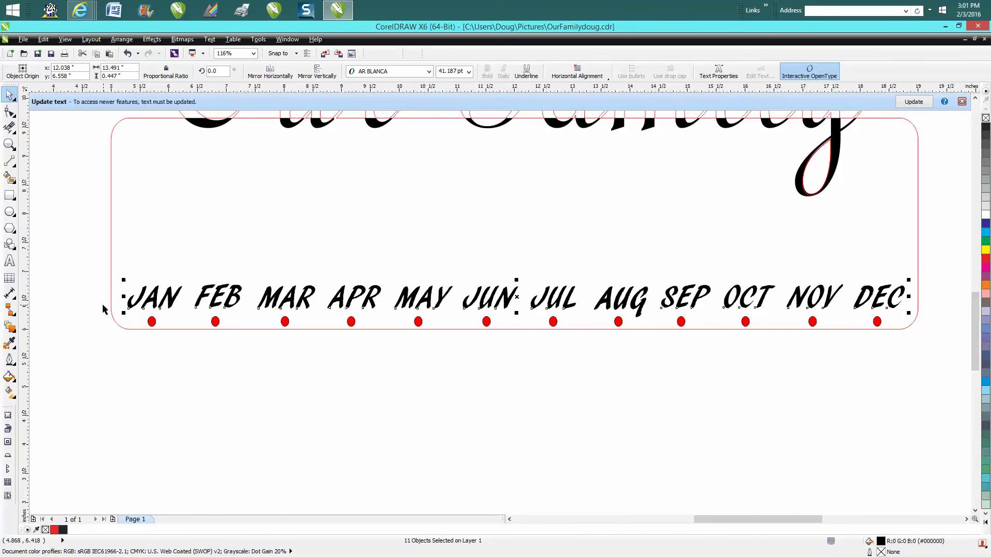
# Make the twelve dots under the months unfilled with red outlines
pyautogui.moveTo(122, 325); pyautogui.dragTo(911, 354)
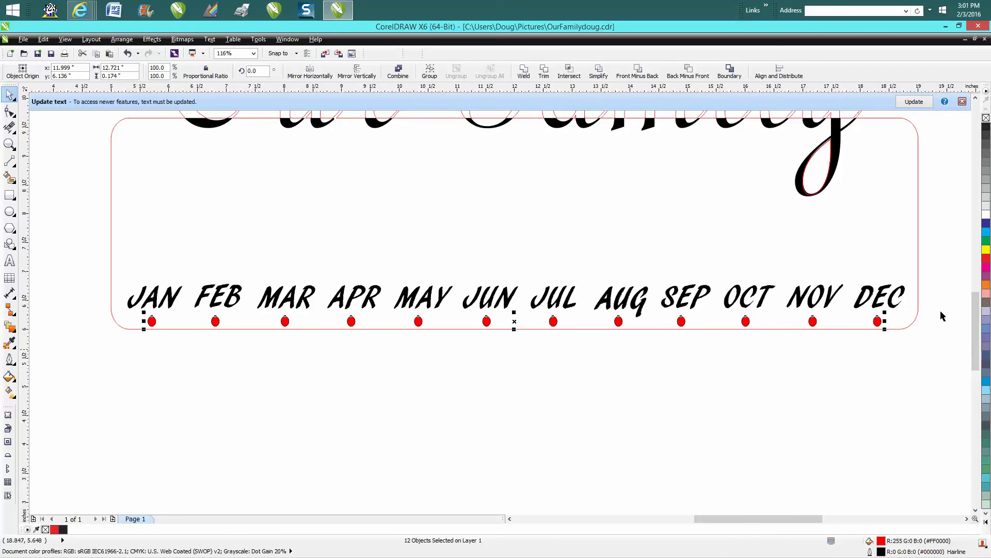
pyautogui.click(985, 119)
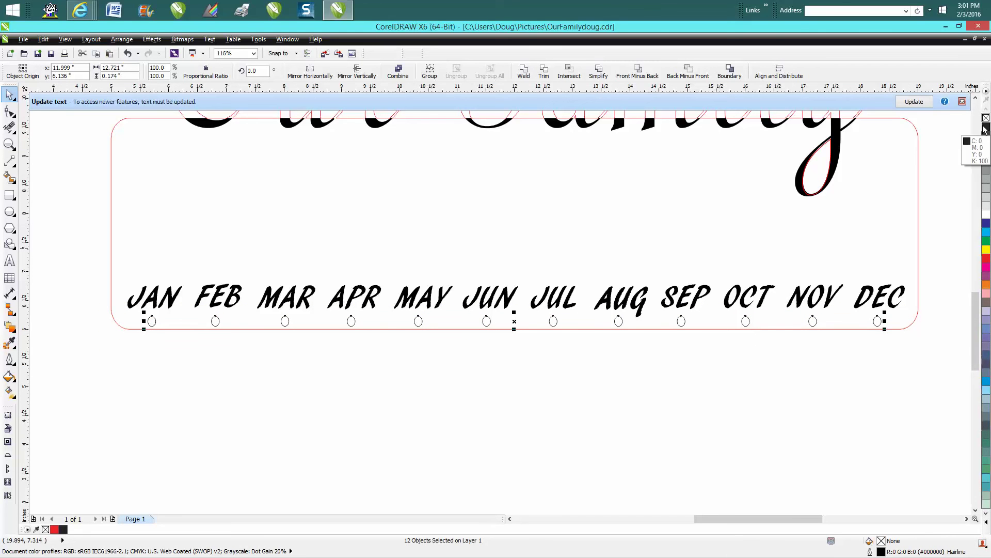
pyautogui.rightClick(986, 258)
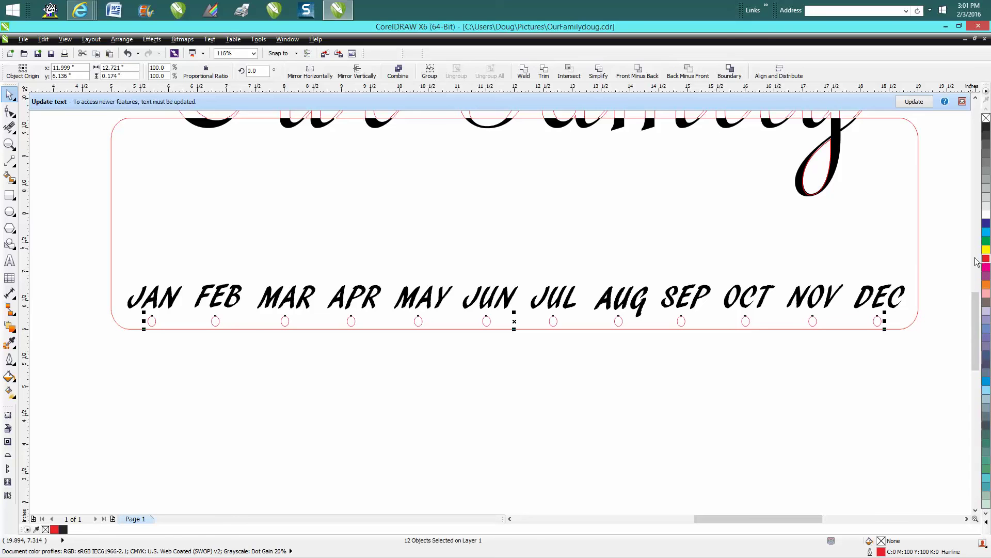
pyautogui.click(933, 259)
pyautogui.scroll(-2, 932, 258)
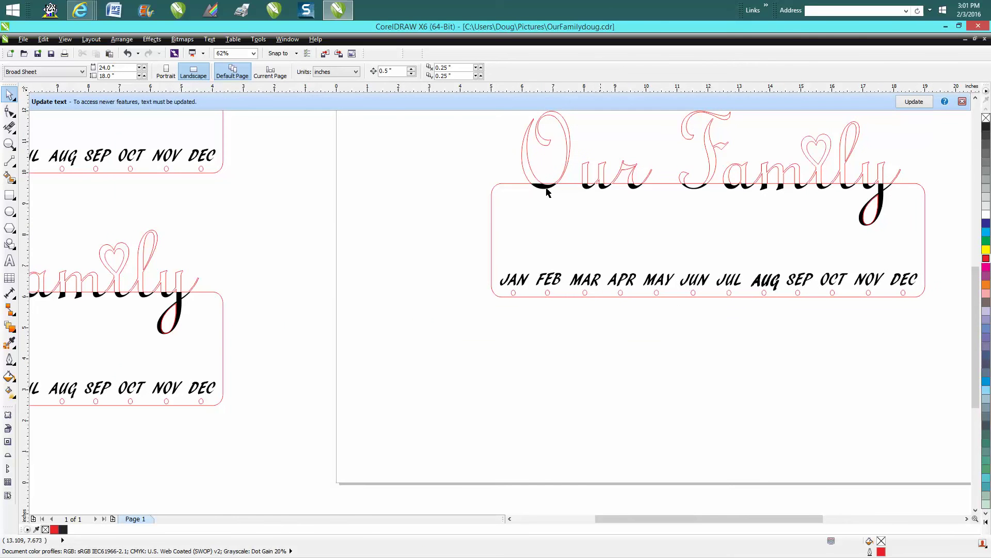
pyautogui.scroll(2, 544, 225)
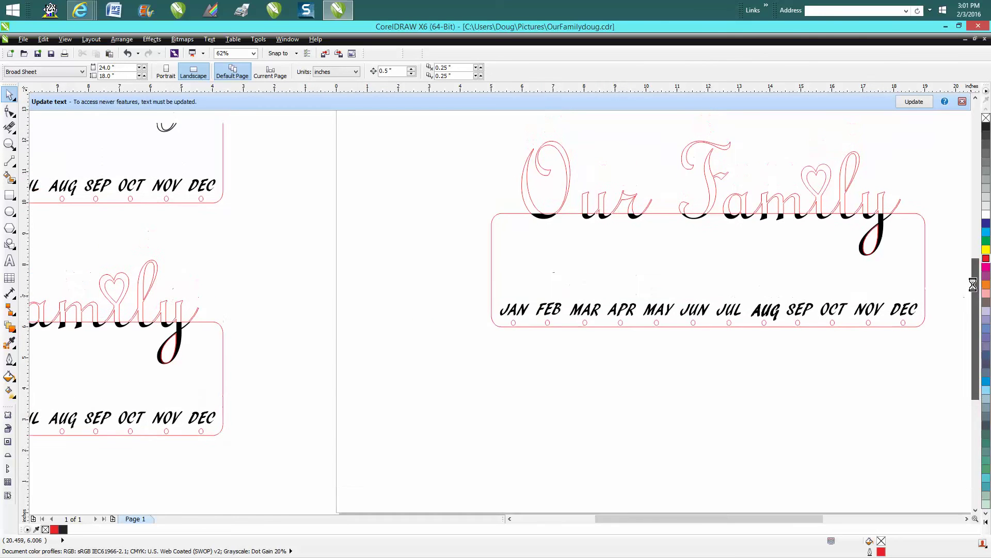
pyautogui.moveTo(472, 160); pyautogui.dragTo(917, 385)
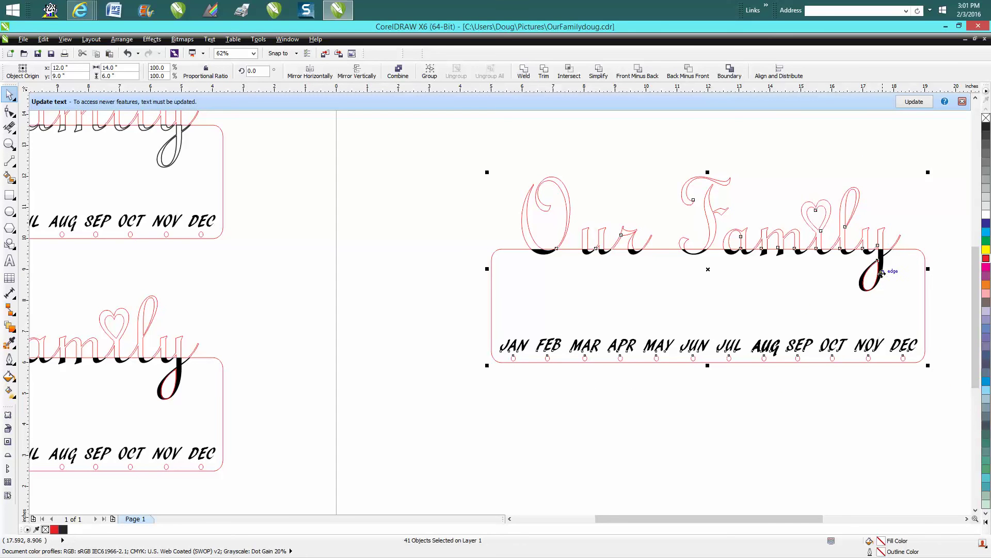
pyautogui.click(10, 144)
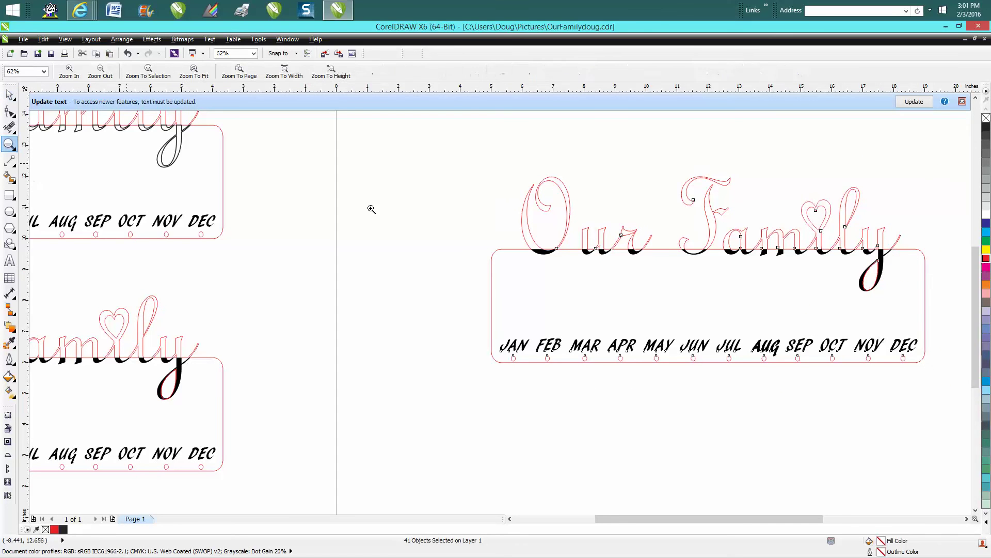
pyautogui.moveTo(480, 172); pyautogui.dragTo(908, 364)
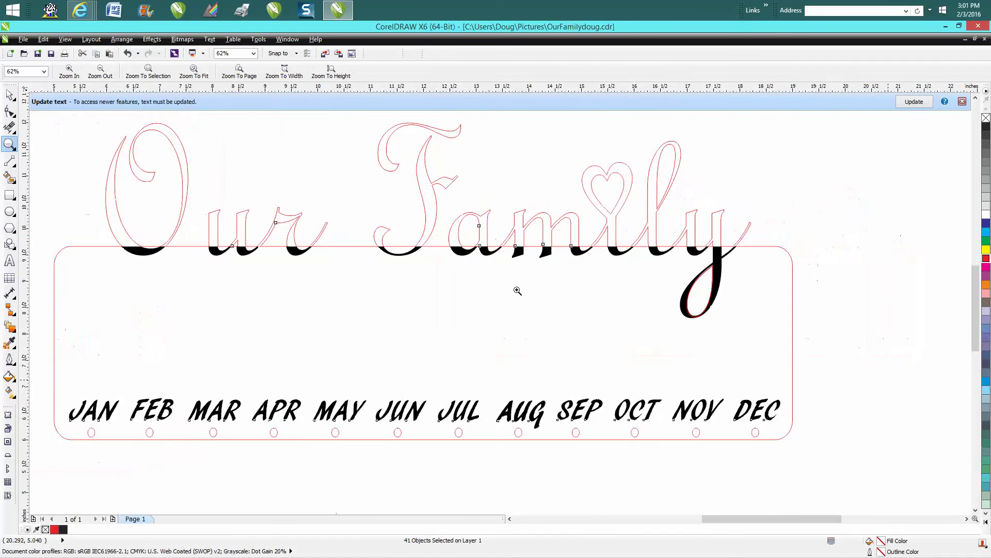
pyautogui.scroll(-4, 321, 296)
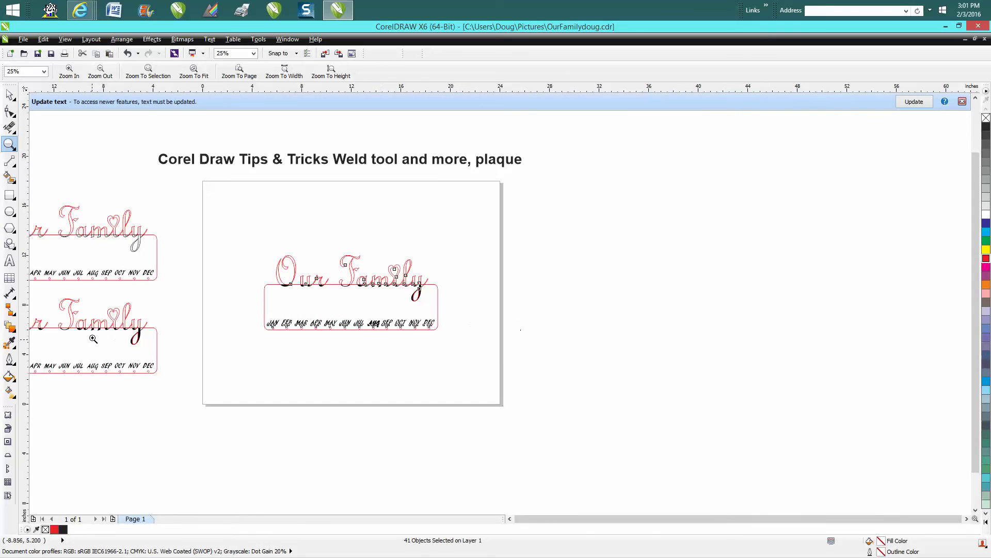
pyautogui.scroll(6, 91, 357)
pyautogui.scroll(-4, 266, 321)
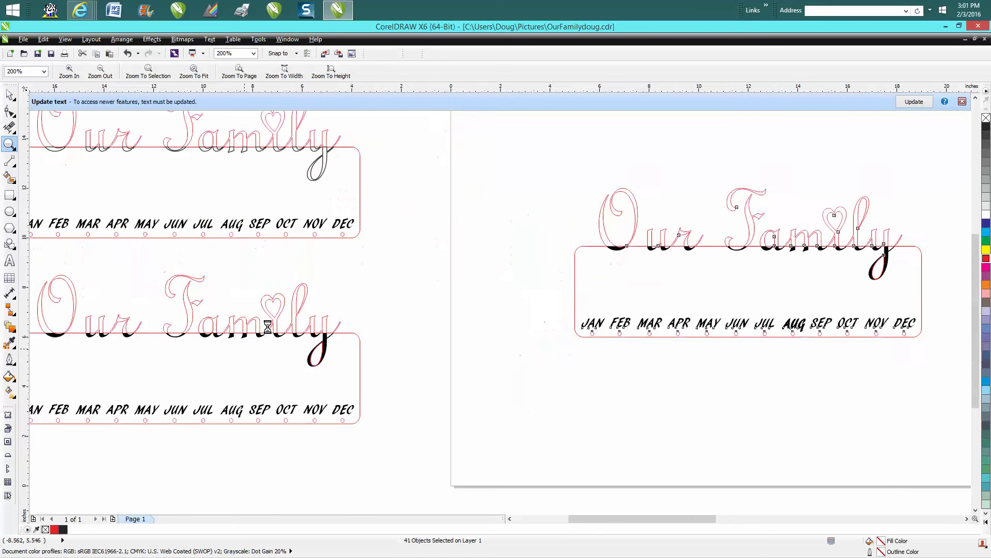
pyautogui.scroll(2, 340, 211)
pyautogui.scroll(1, 489, 243)
pyautogui.scroll(-4, 496, 206)
pyautogui.moveTo(504, 156); pyautogui.dragTo(442, 206)
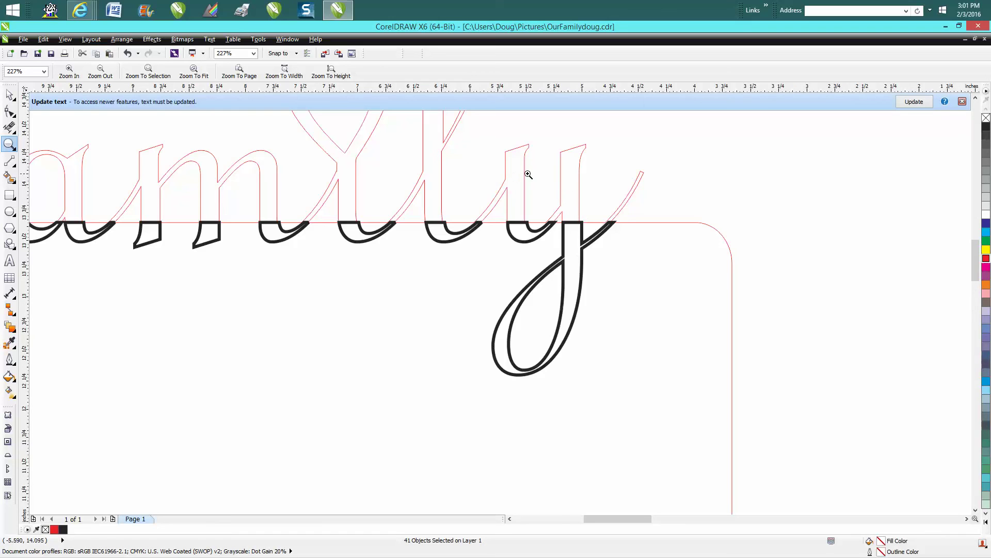
pyautogui.click(9, 127)
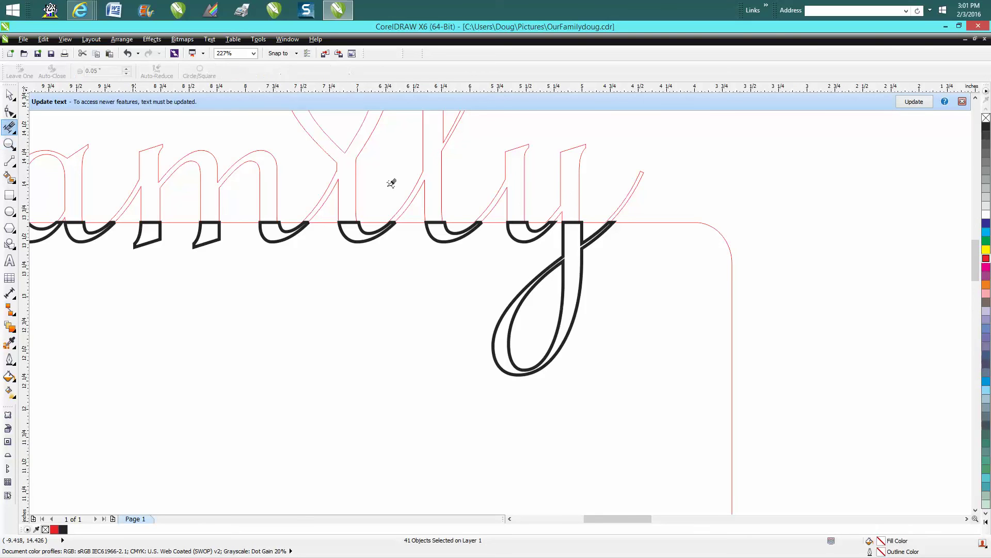
pyautogui.click(574, 214)
pyautogui.click(127, 53)
pyautogui.scroll(-3, 281, 225)
pyautogui.scroll(-3, 308, 227)
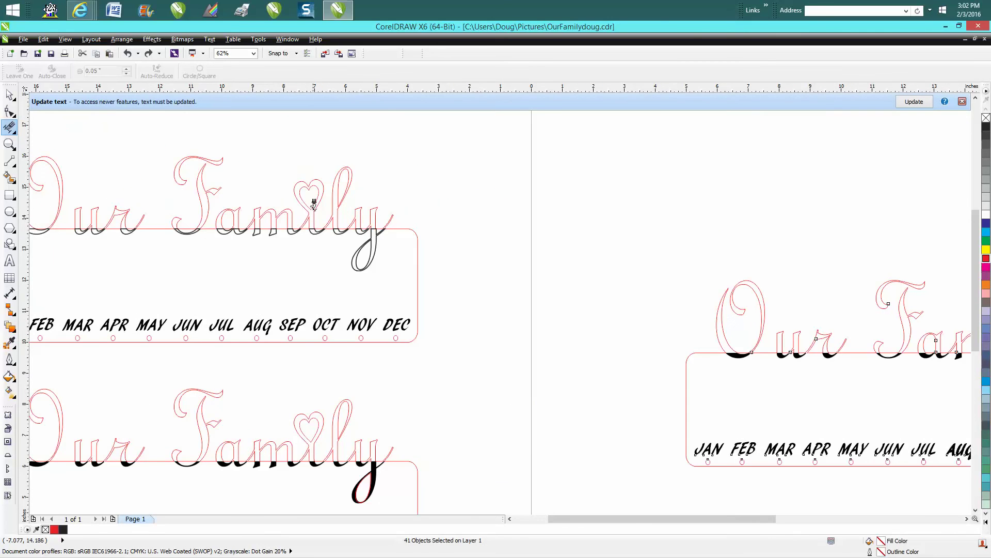
pyautogui.scroll(-2, 313, 203)
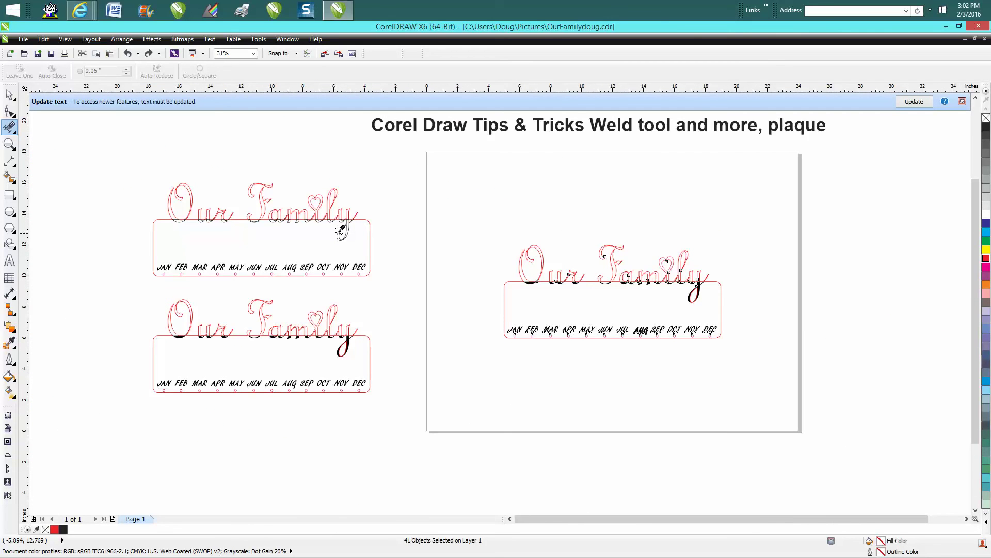